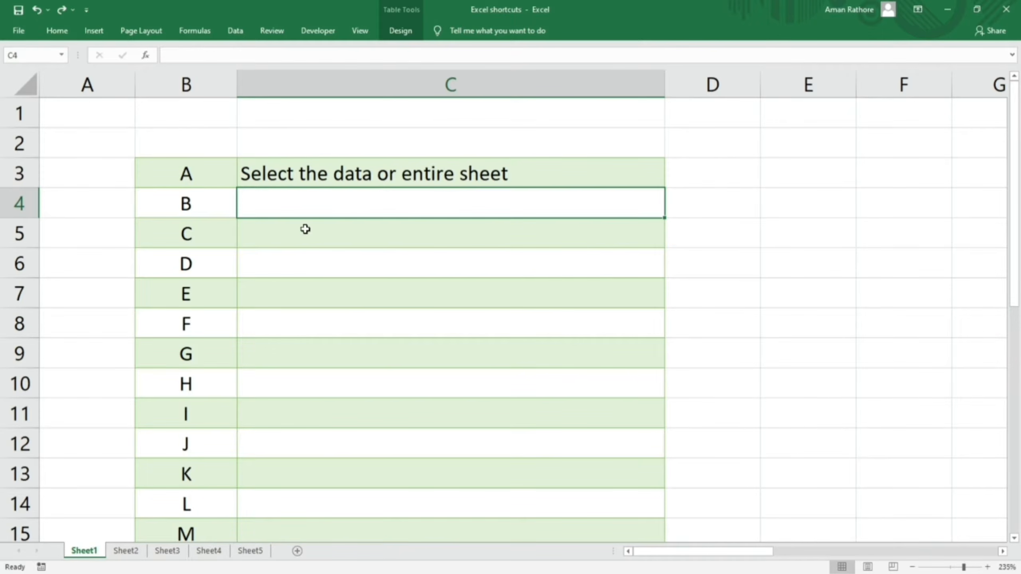
Step: Select the whole table starting from cell C5, and the entire sheet starting from empty cell E2
click(266, 245)
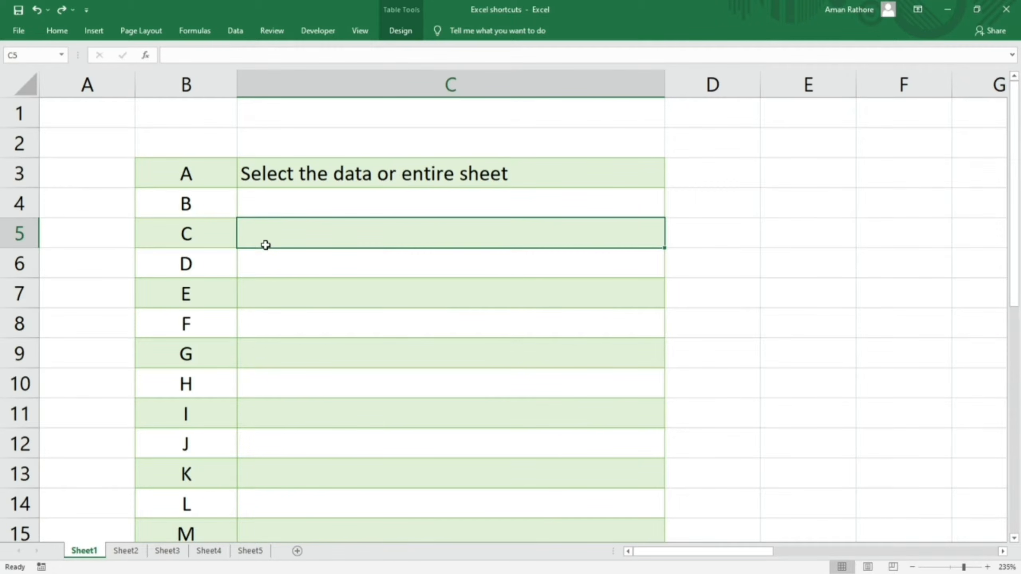
key(ctrl+a)
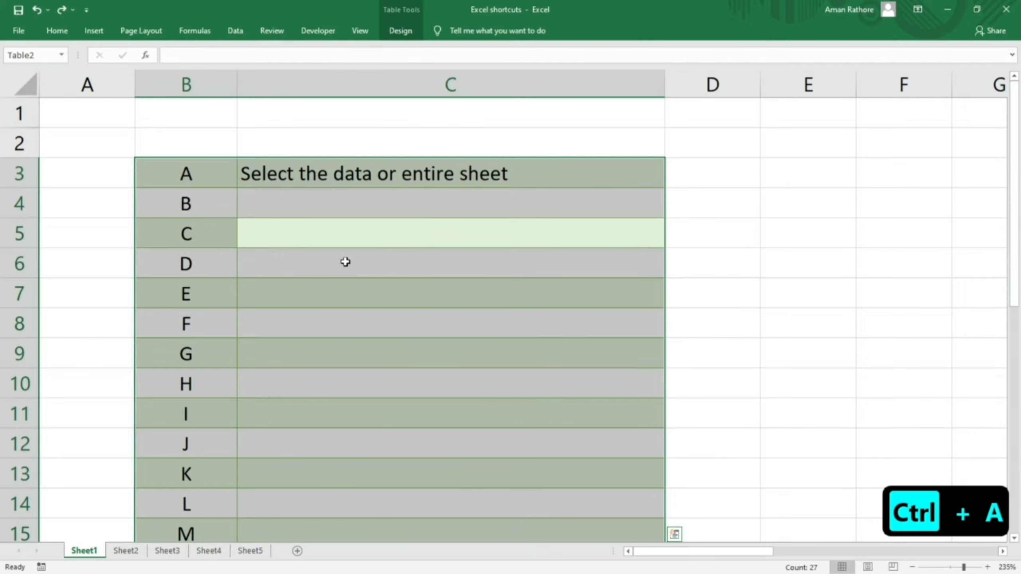
click(802, 141)
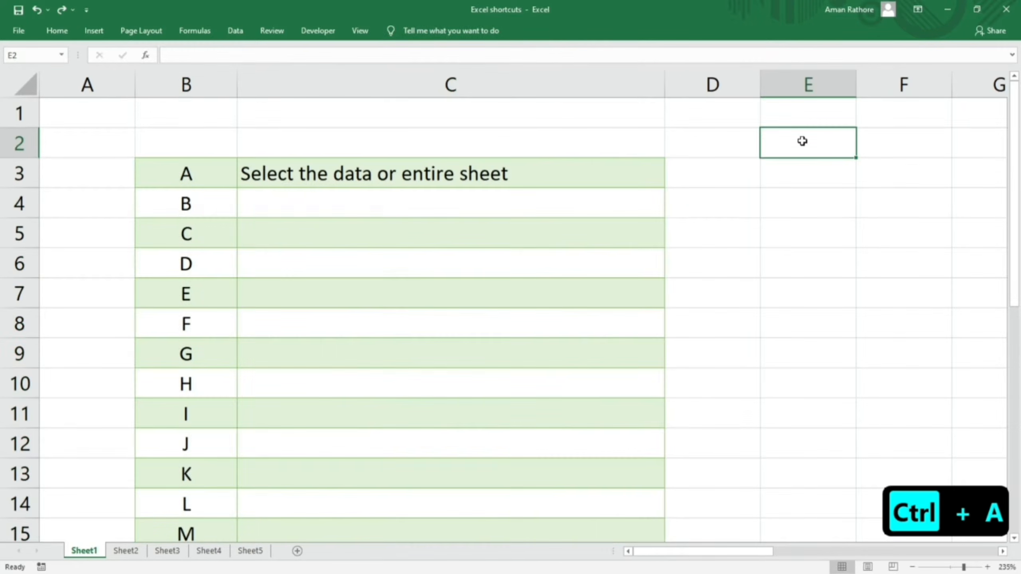
key(ctrl+a)
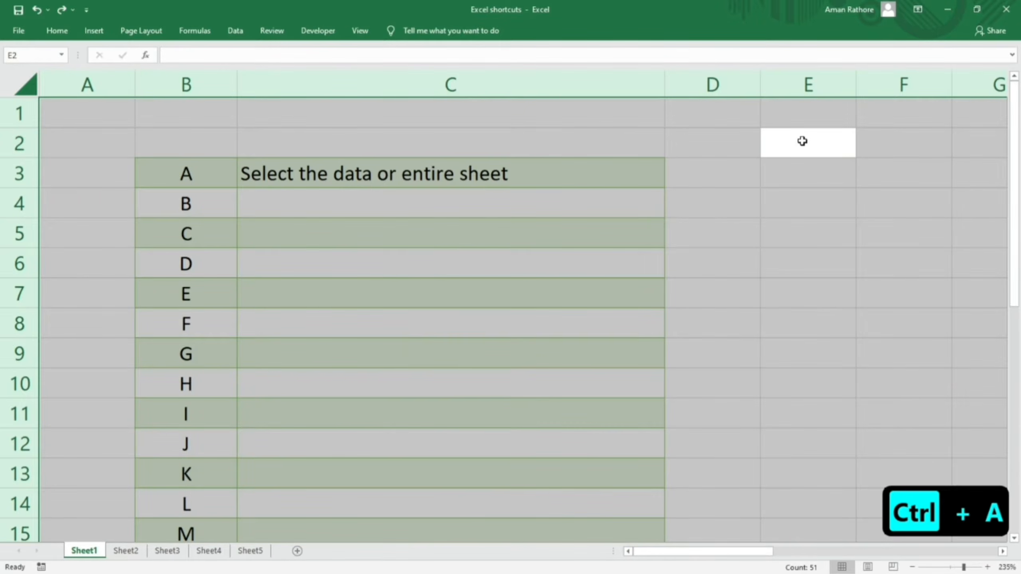
Step: Make the text in cell C3 bold and remove the bold formatting again
click(388, 206)
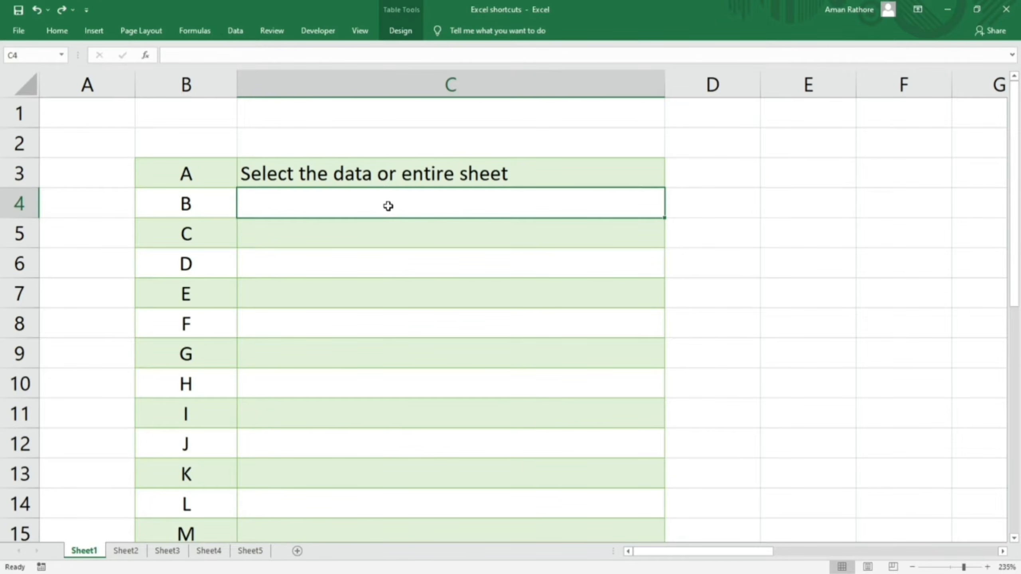
click(178, 212)
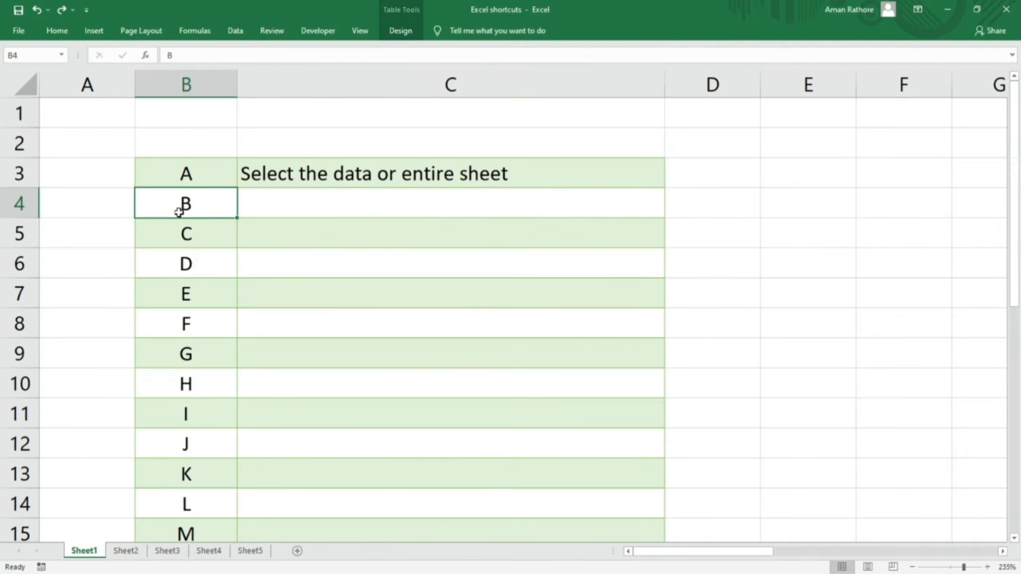
click(279, 204)
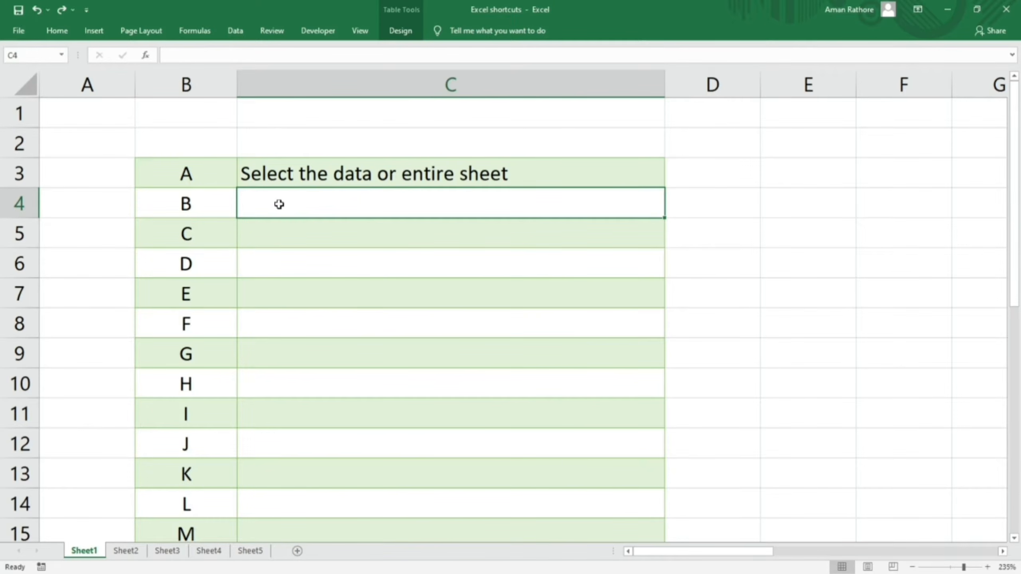
click(293, 169)
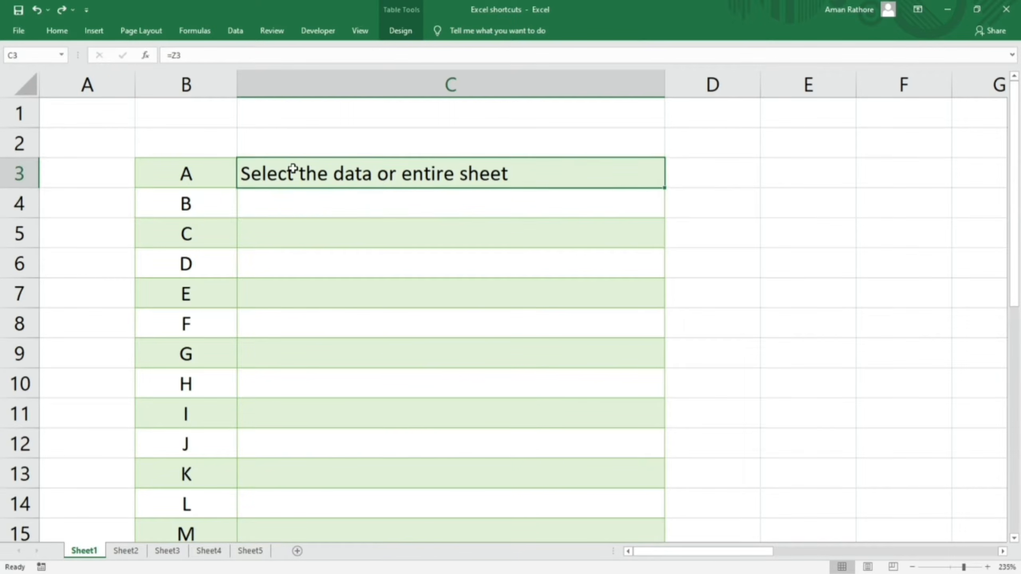
key(ctrl+b)
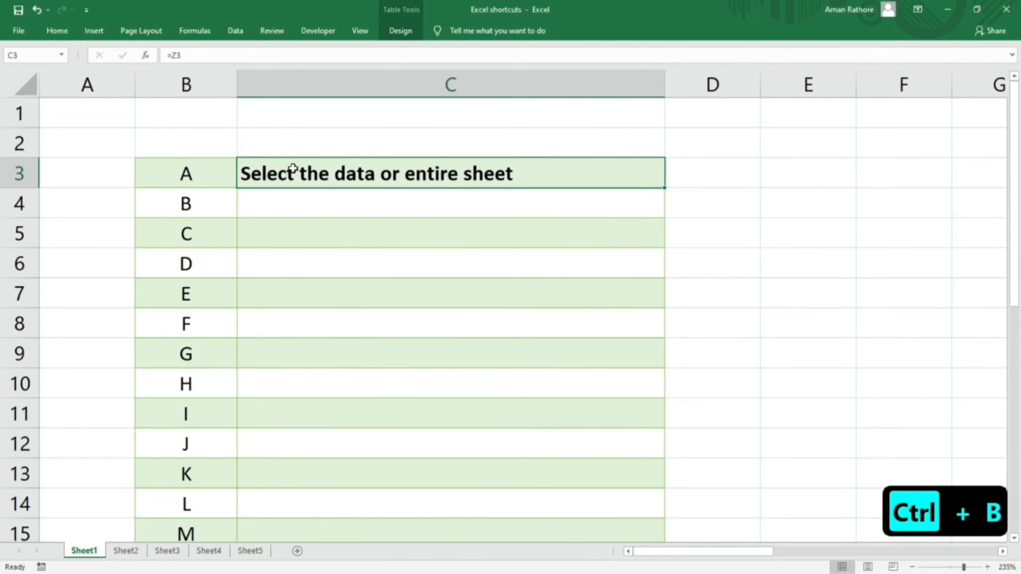
key(ctrl+b)
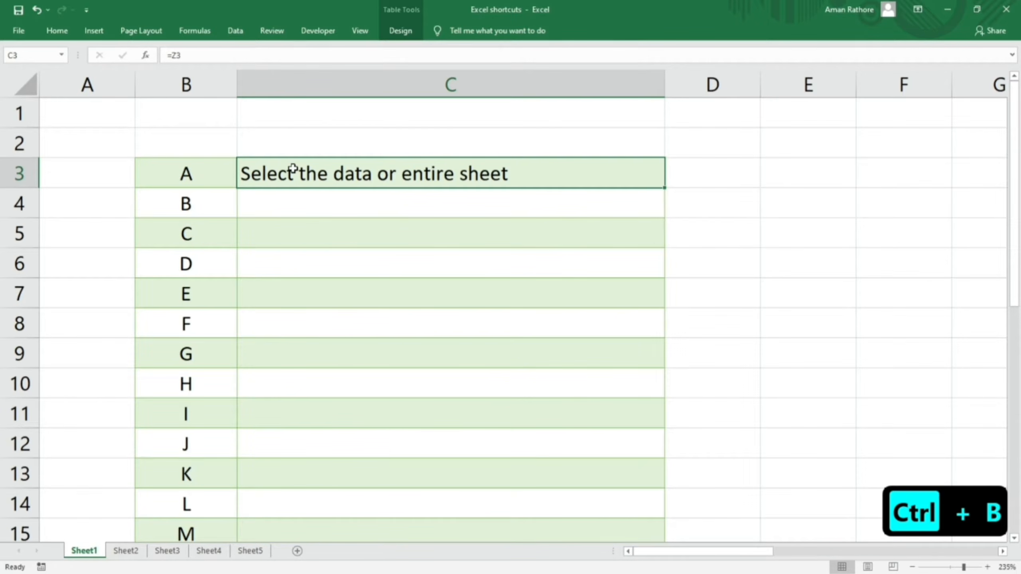
Step: Fill the formula in C3 down through C7 to bring in the descriptions for letters B to E
drag(665, 190, 648, 299)
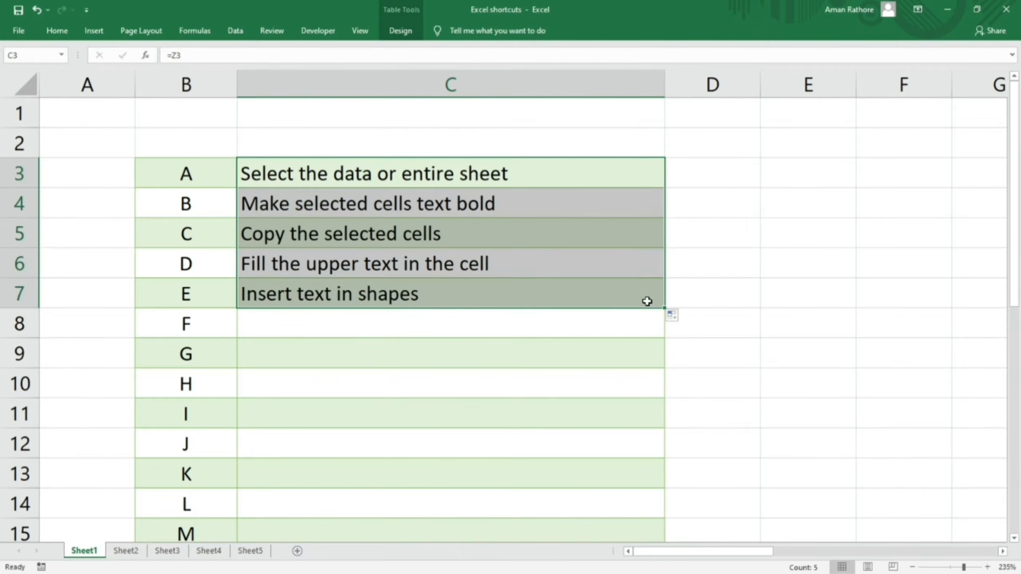
click(423, 263)
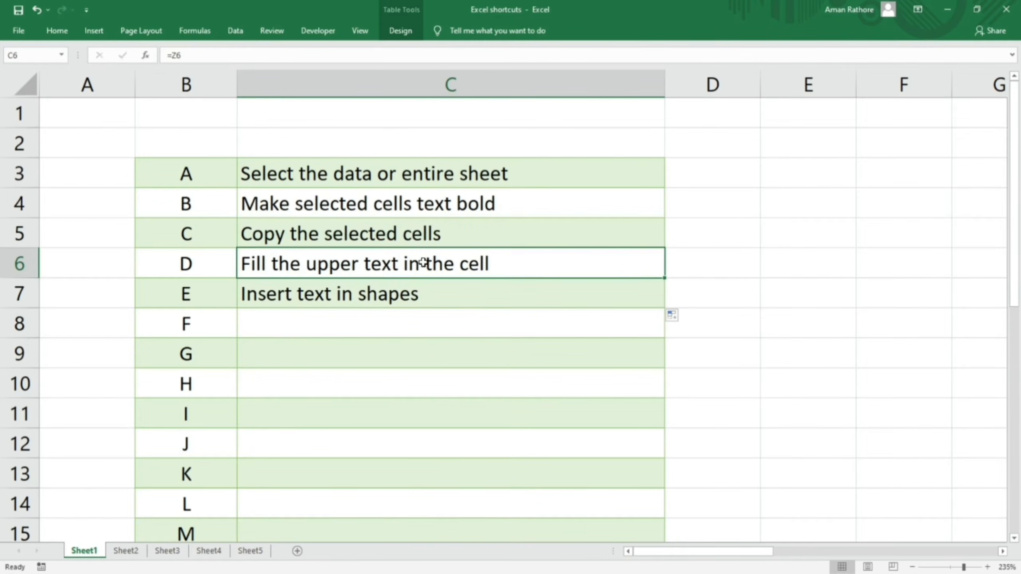
Step: Copy cell B5 containing the letter C and open the clipboard history
click(191, 234)
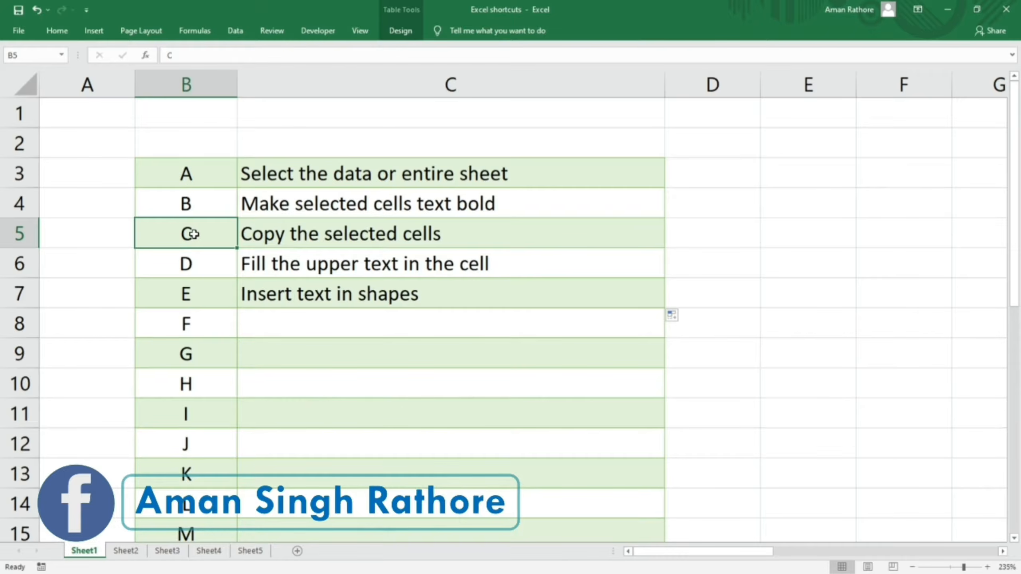
key(ctrl+c)
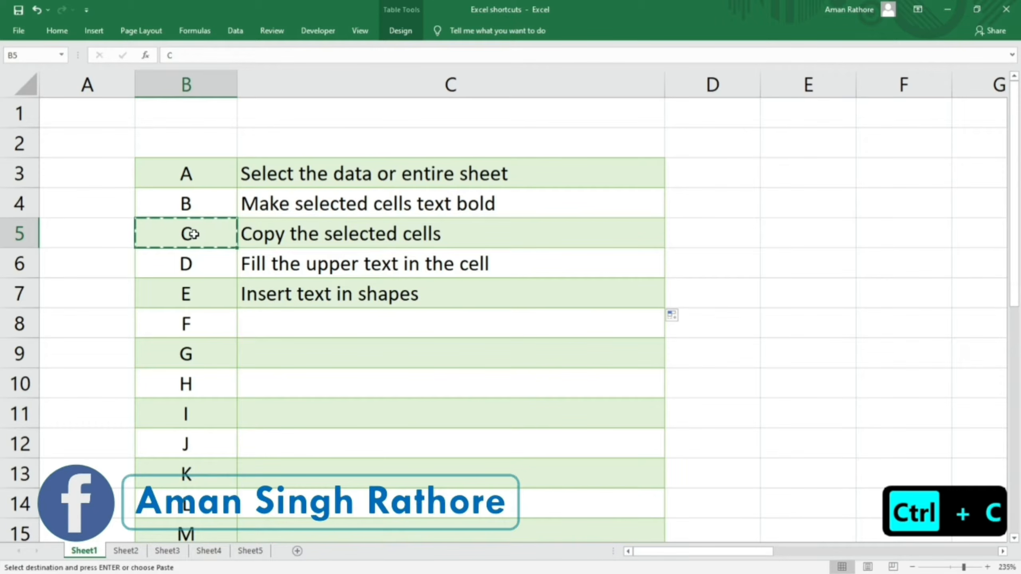
click(57, 30)
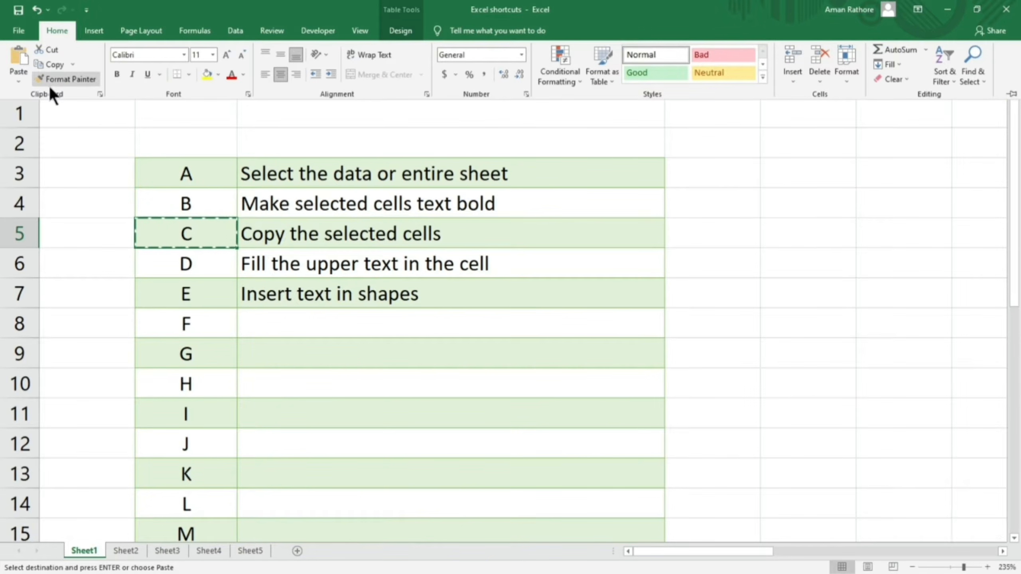
click(99, 94)
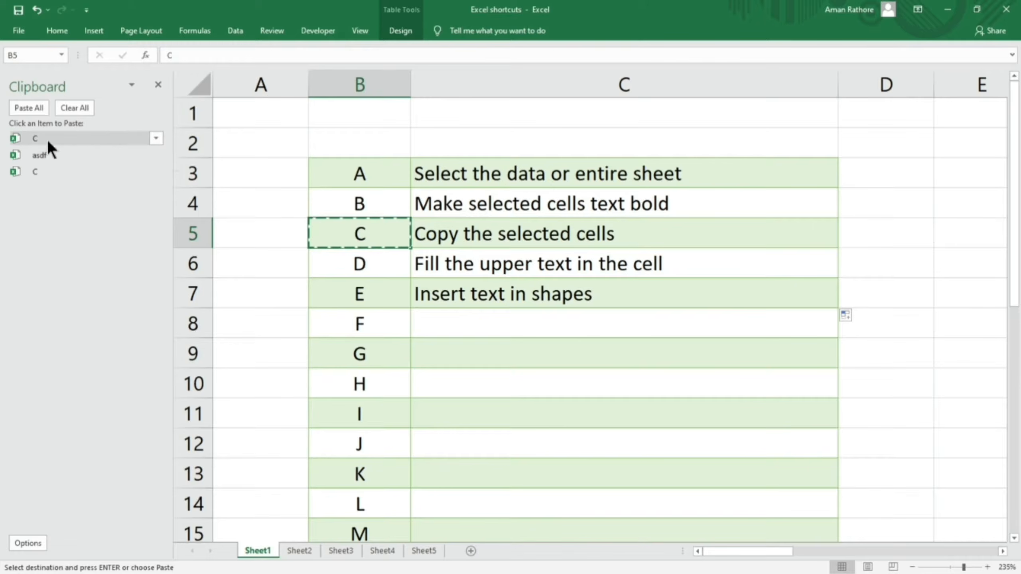
Step: Paste the newest clipboard history item into cell D2, close the history and undo the paste
click(885, 136)
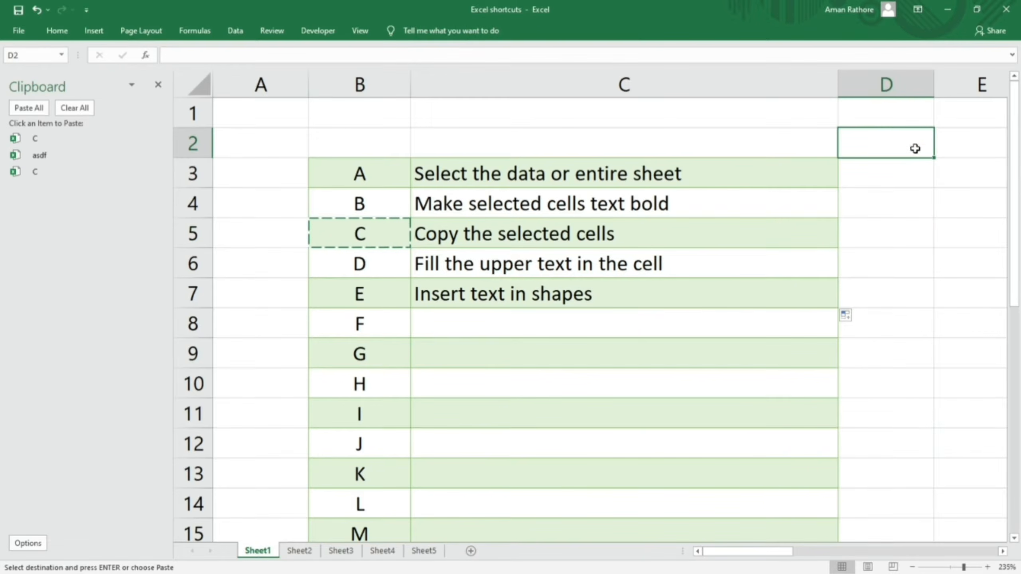
click(28, 137)
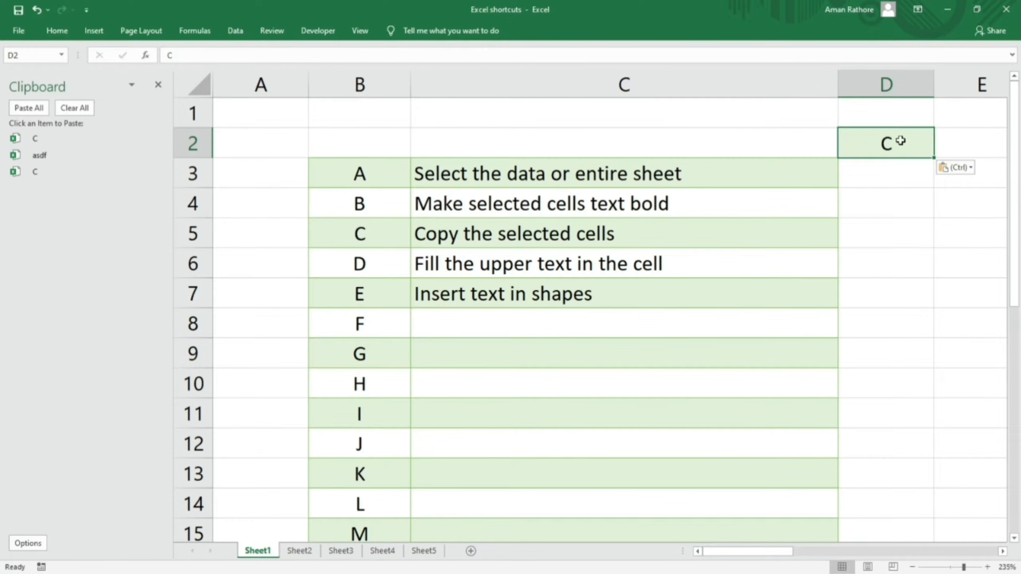
click(158, 84)
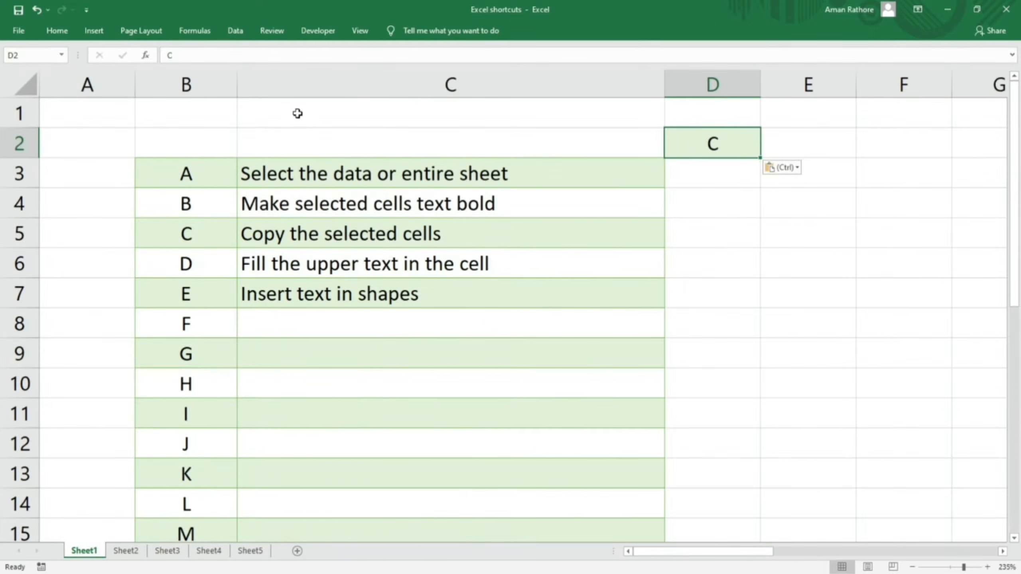
key(ctrl+z)
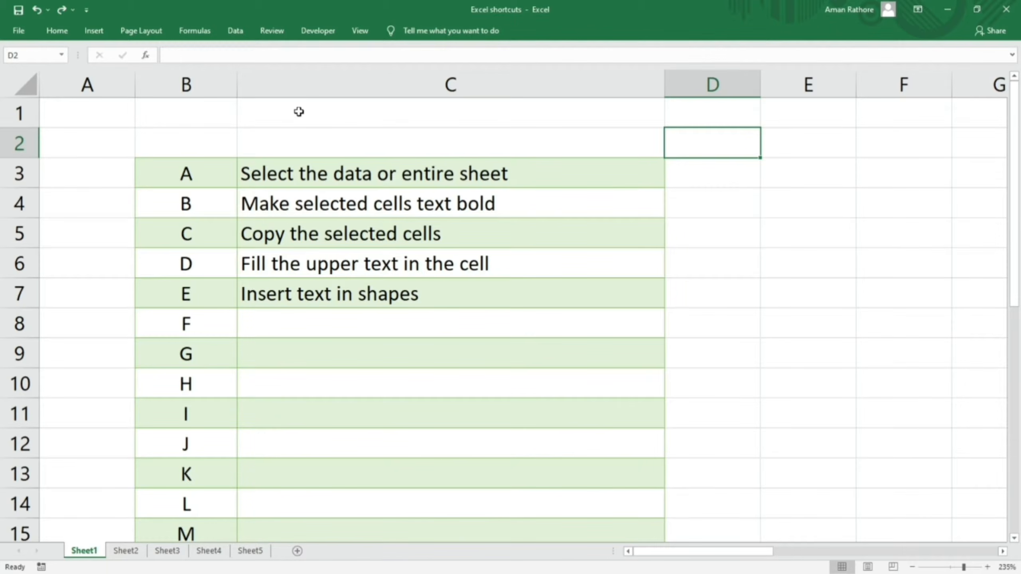
Step: Enter Boy in cell E3 and fill it down into E4 with Fill Down
click(192, 267)
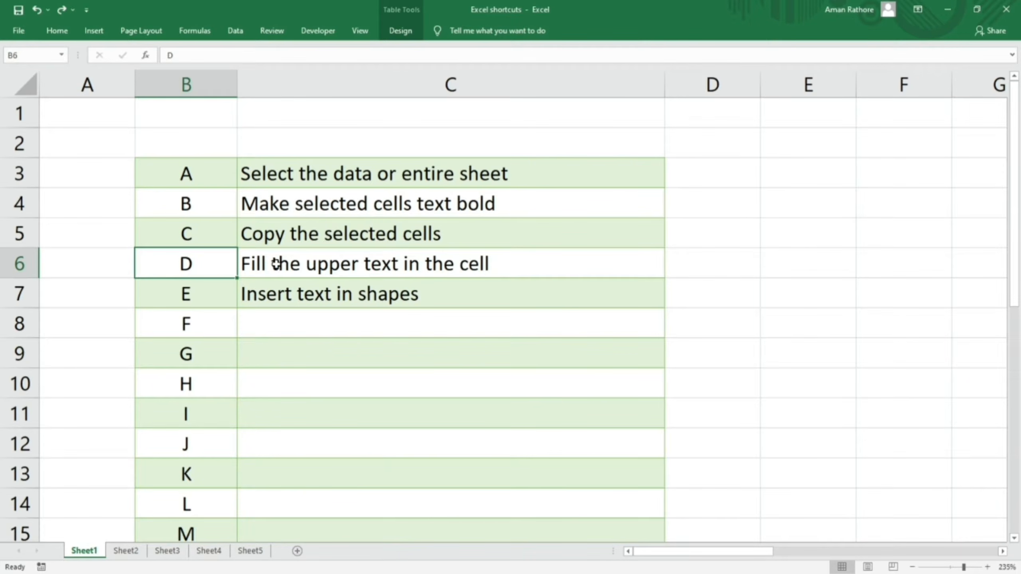
click(842, 179)
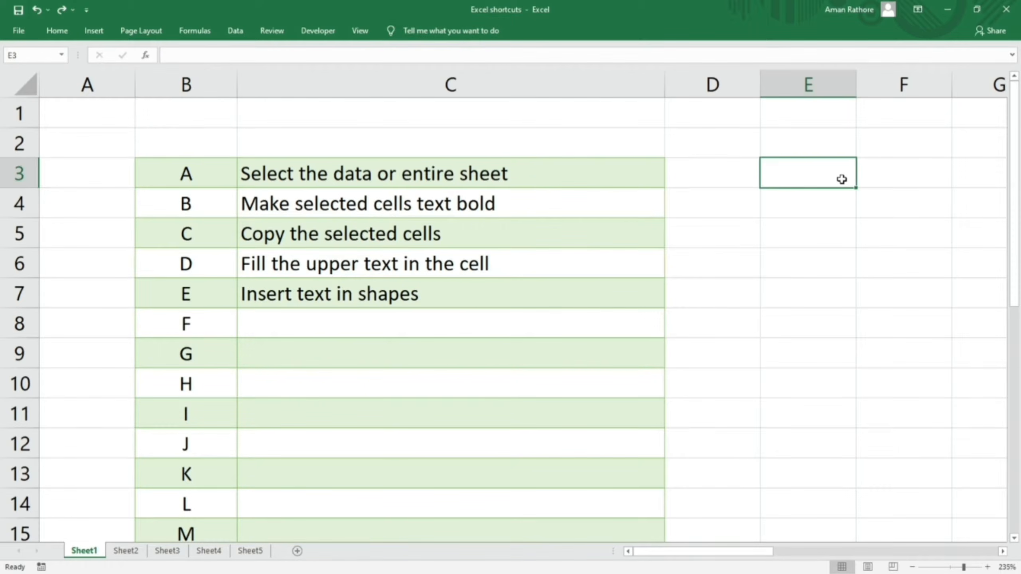
text(Boy)
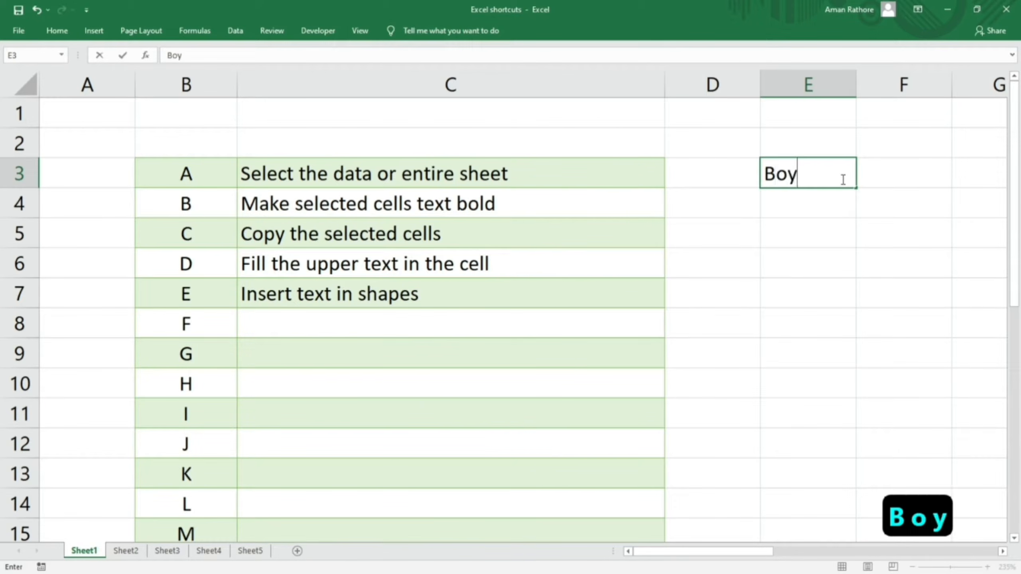
click(792, 206)
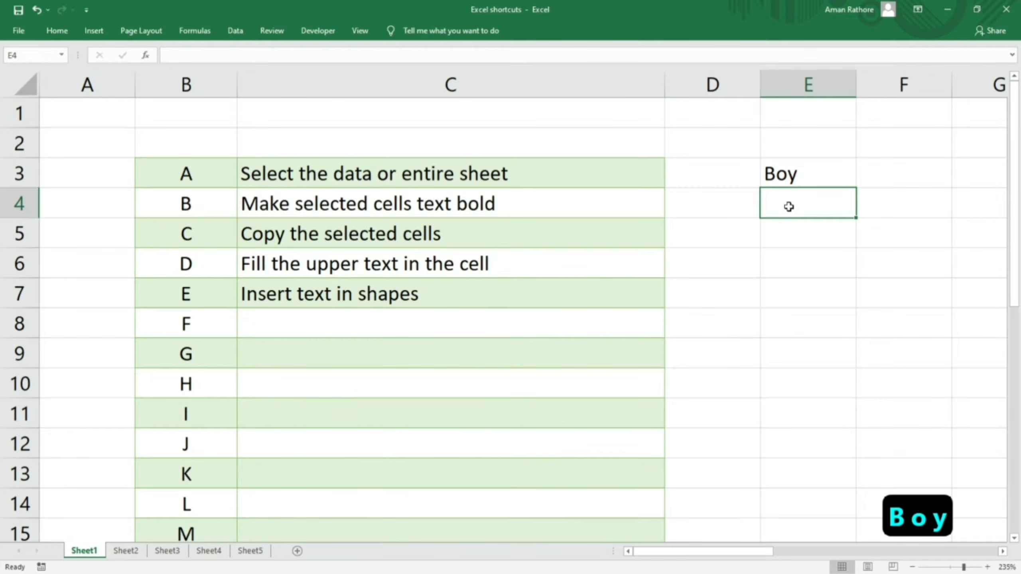
key(ctrl+d)
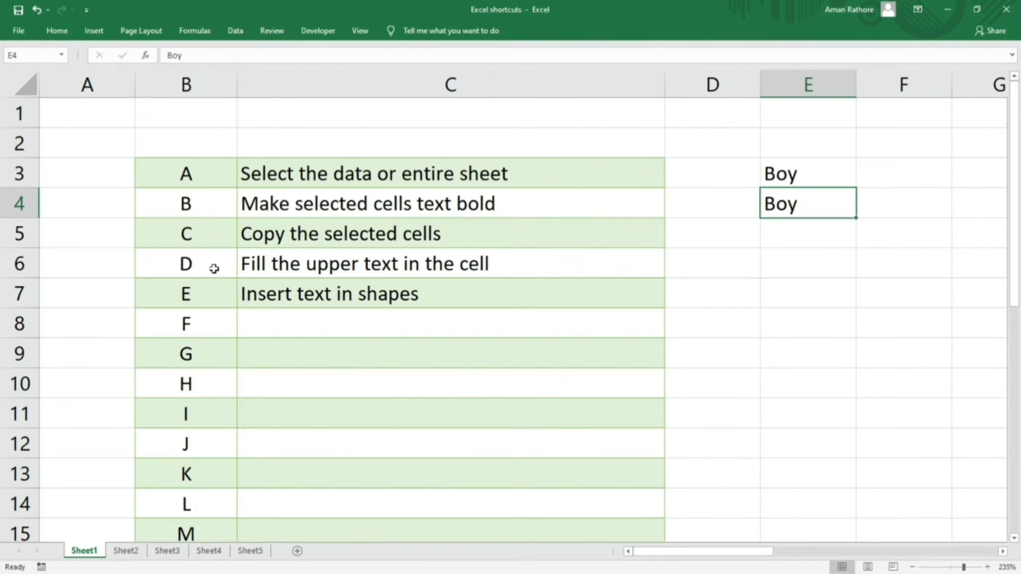
Step: Draw a rectangle shape spanning about cells D3 to F6, beside the table
click(94, 31)
click(190, 51)
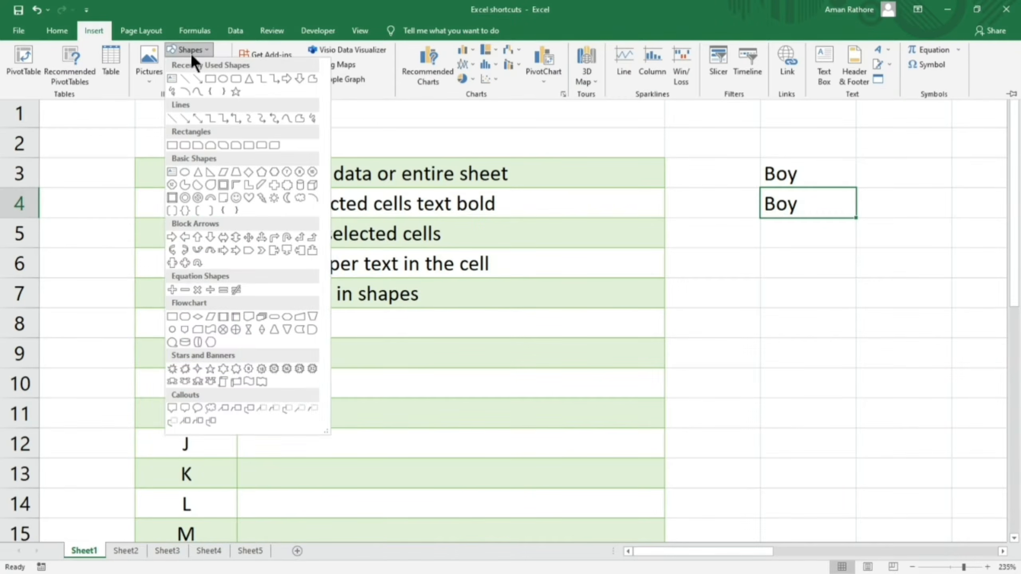
click(210, 79)
mouse_move(708, 163)
mouse_down()
mouse_move(869, 290)
mouse_move(919, 275)
mouse_up()
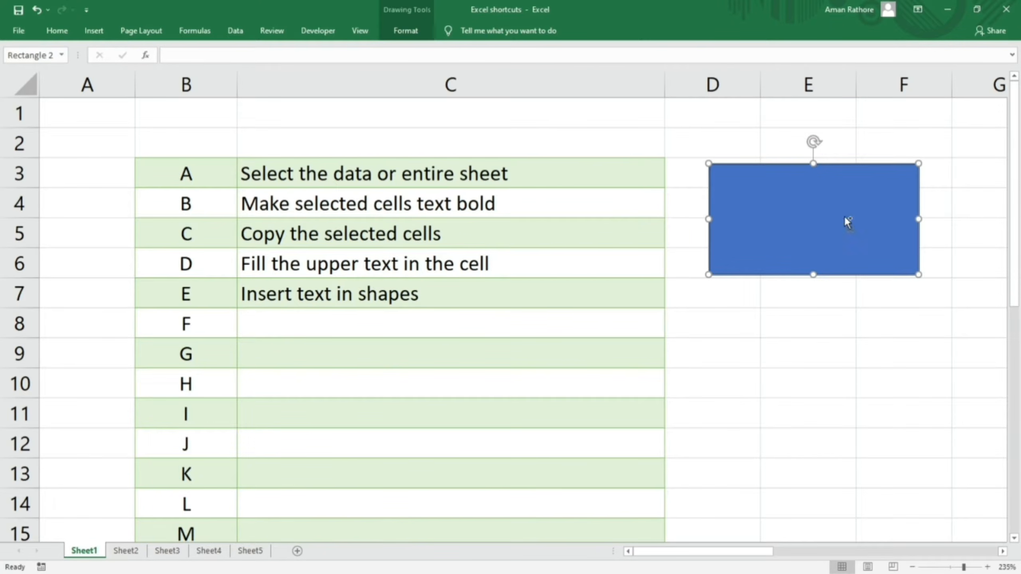
Step: Add the centred text Boy inside the rectangle
key(ctrl+e)
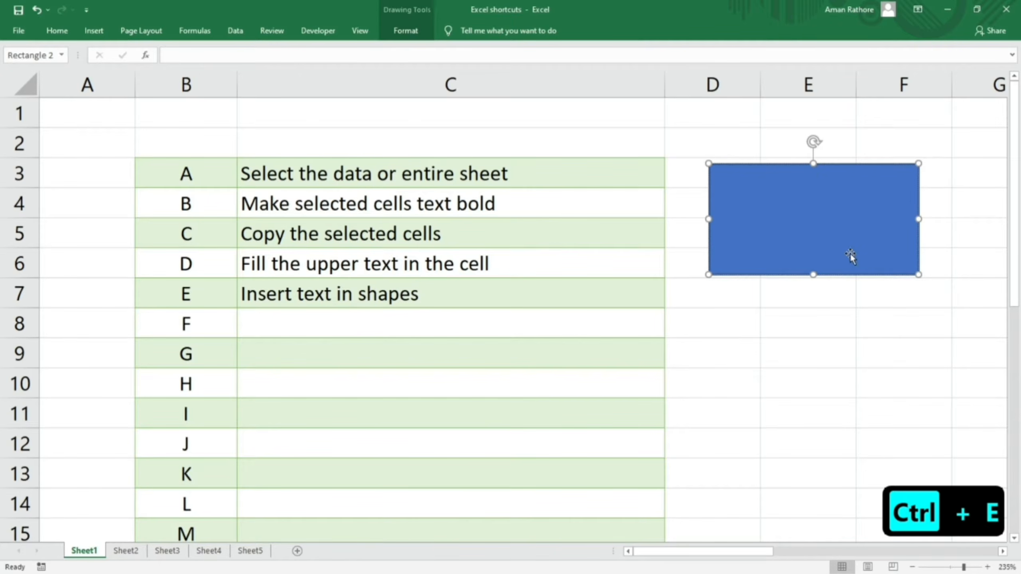
text(Biy)
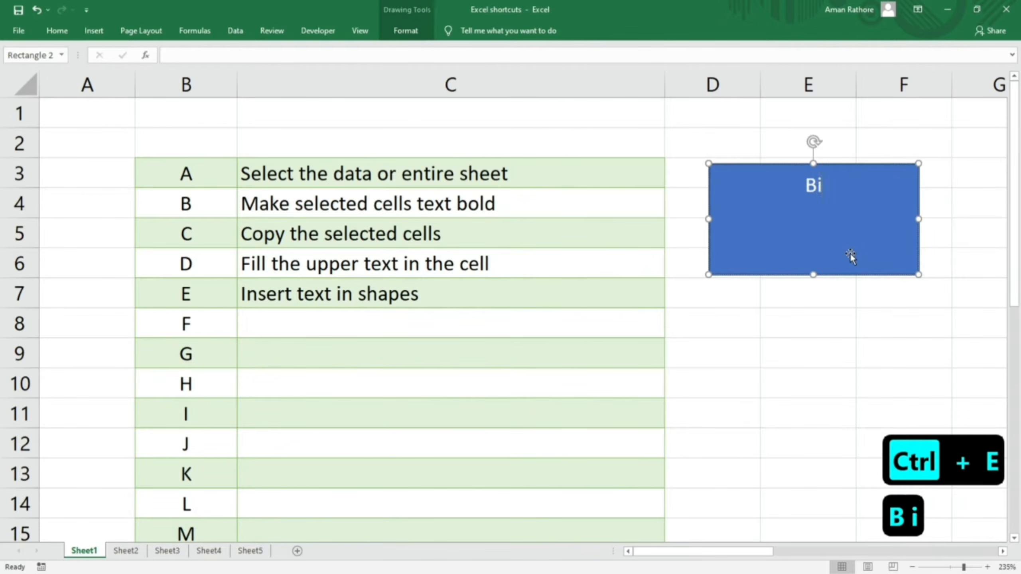
key(BackSpace)
key(BackSpace)
text(oy)
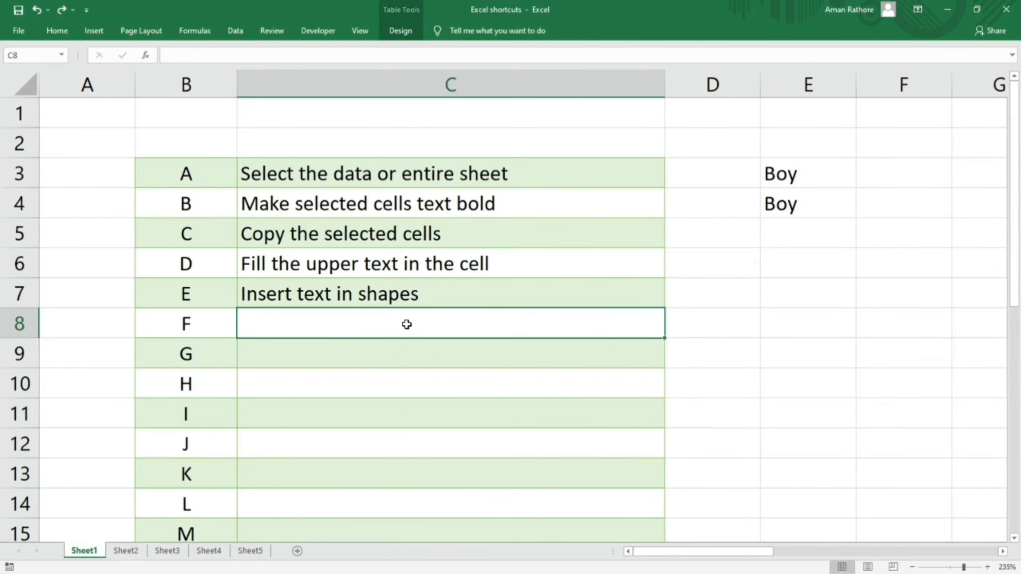
Step: Find all cells containing boy, go to the match in E4 and close the search
key(ctrl+f)
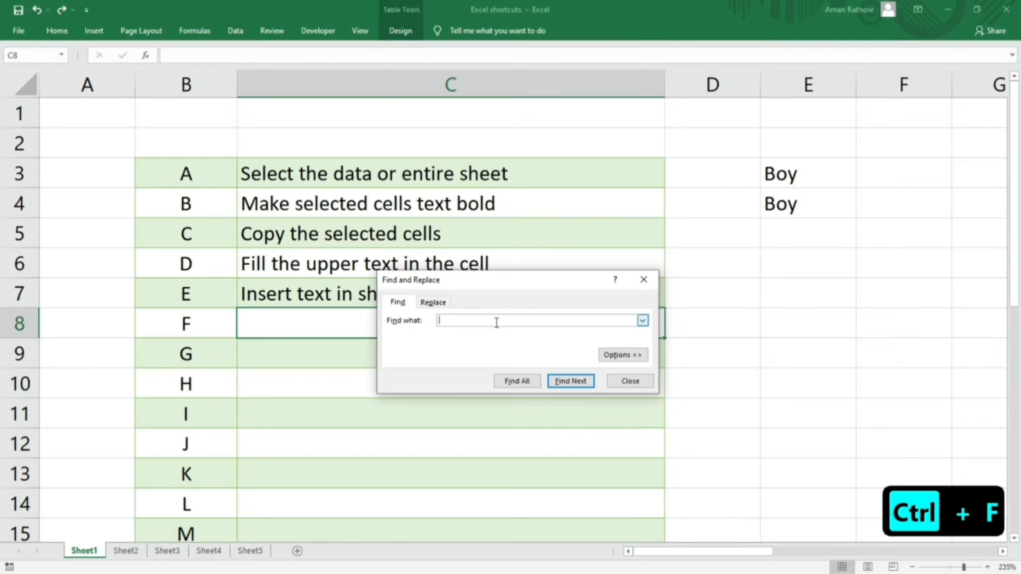
text(boy)
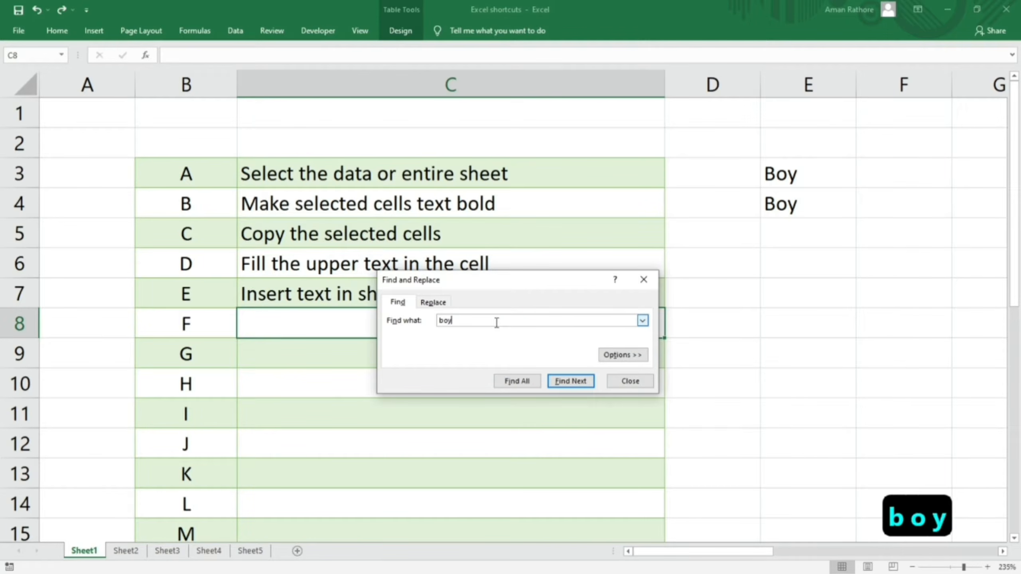
click(523, 378)
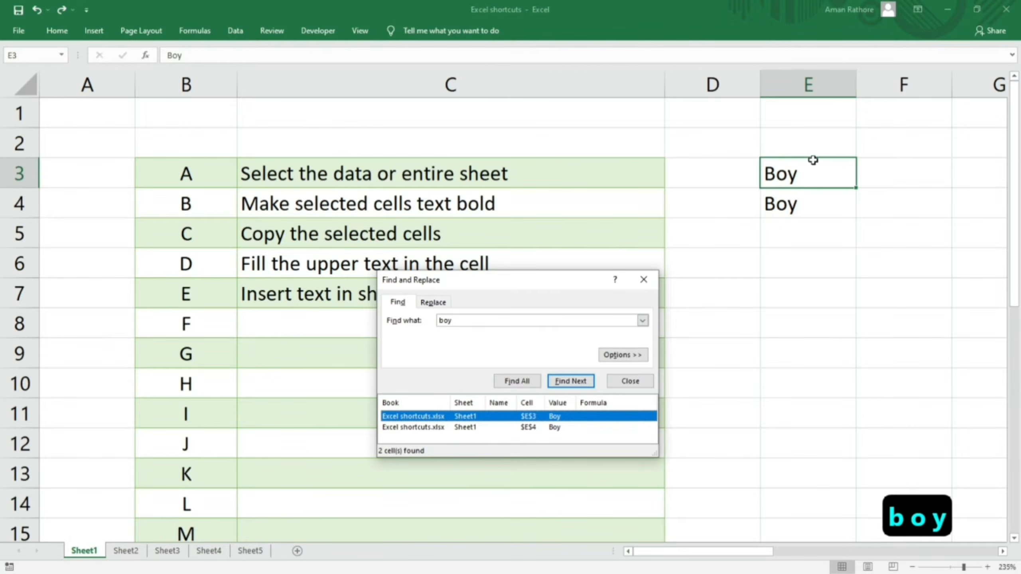
click(478, 428)
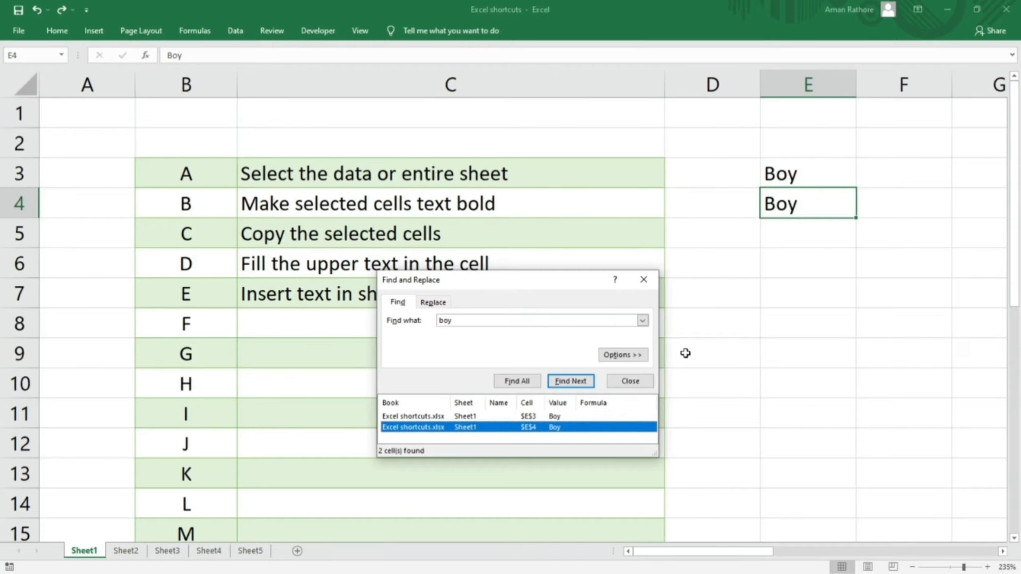
click(623, 381)
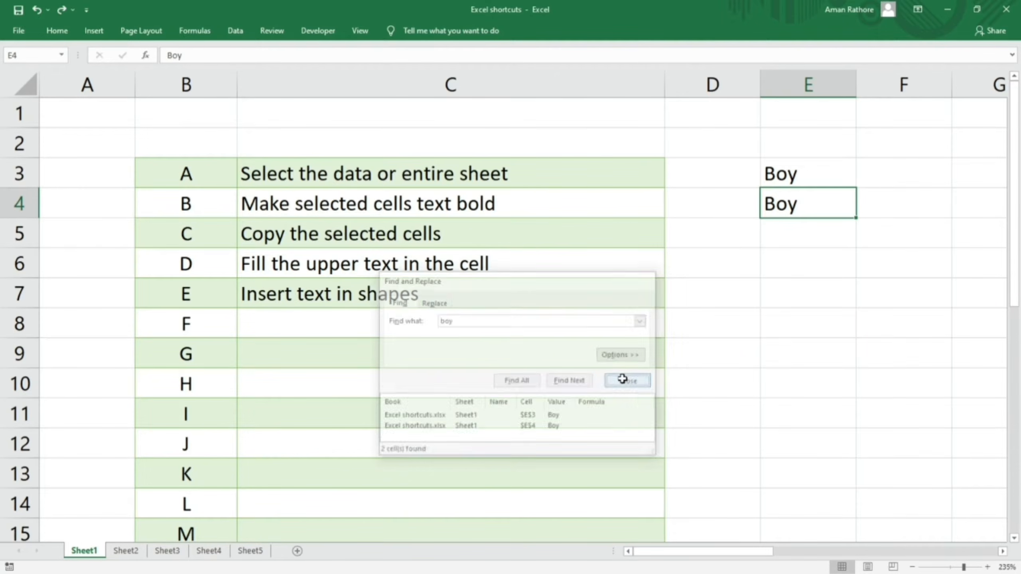
Step: Fill the description formula from cell C7 down through C12 to complete the next shortcut descriptions
click(420, 310)
click(462, 303)
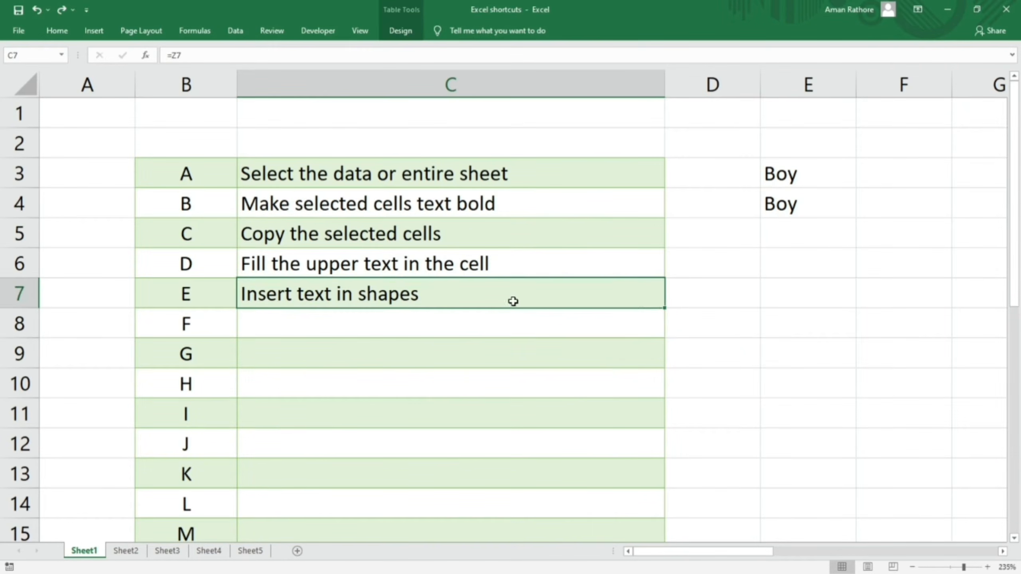
drag(664, 308, 647, 457)
Step: Use Go To to jump to cell B8 and from there to cell H7, and return to the table
click(246, 387)
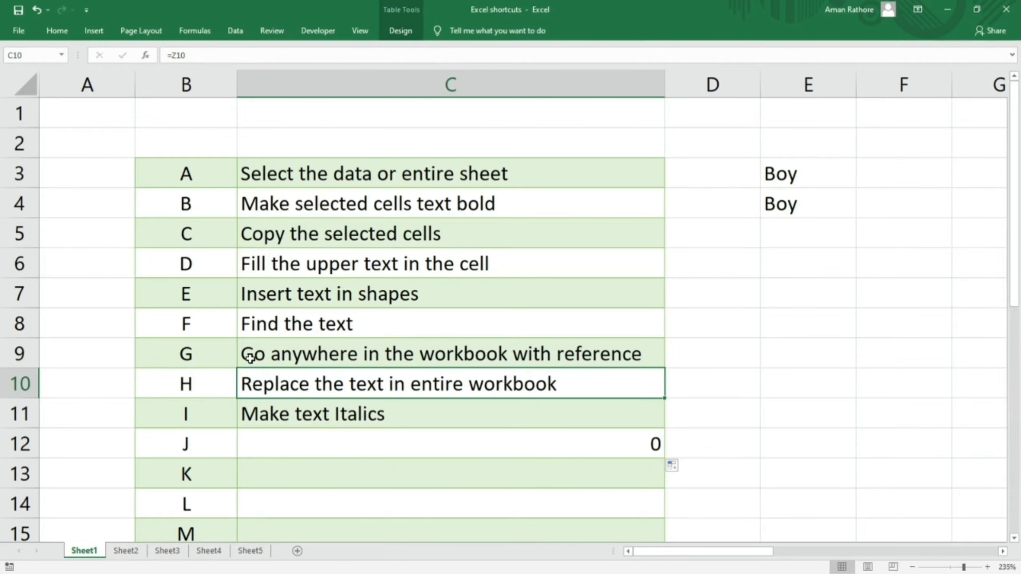
key(ctrl+g)
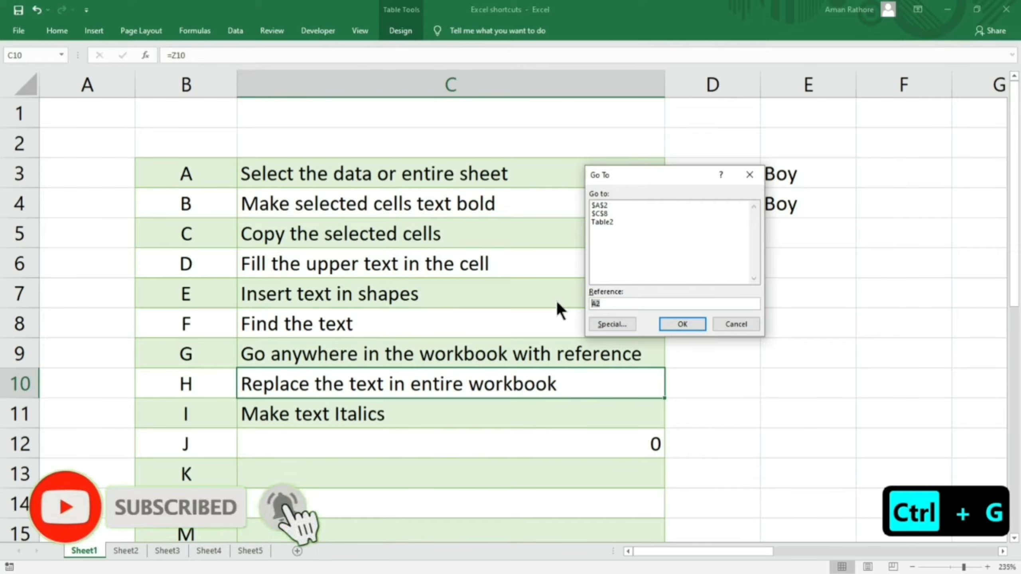
text(b8)
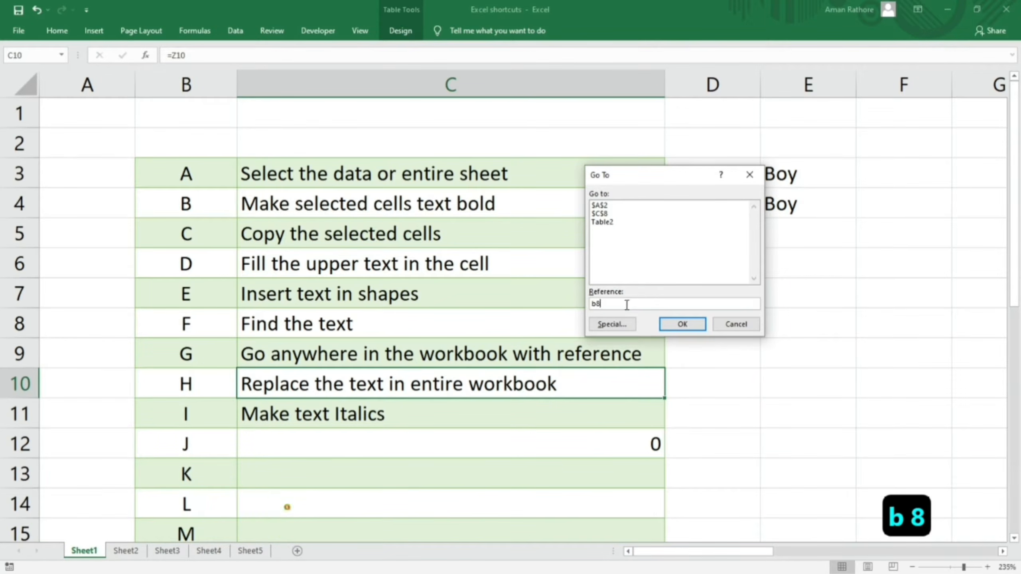
click(683, 325)
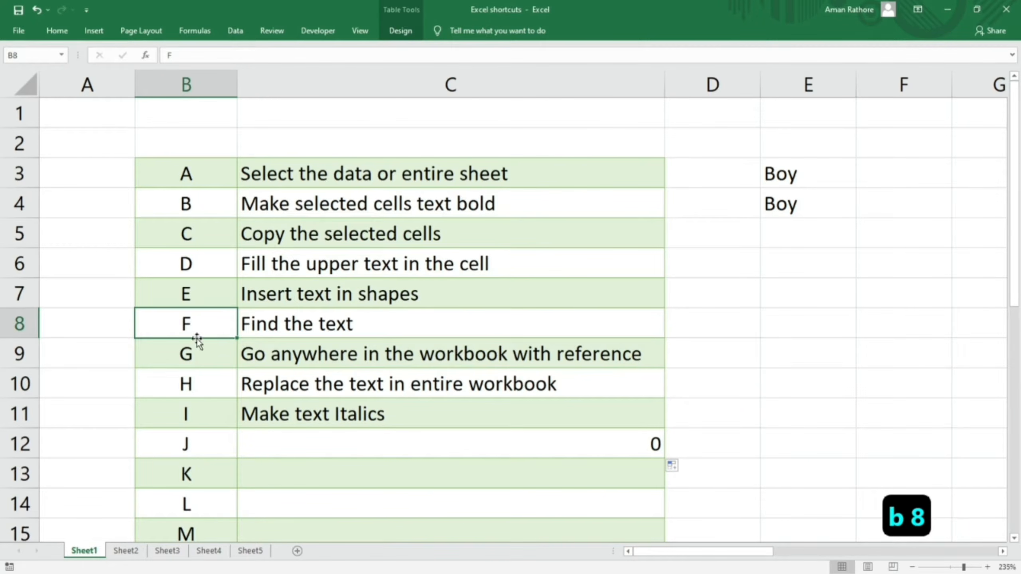
key(ctrl+g)
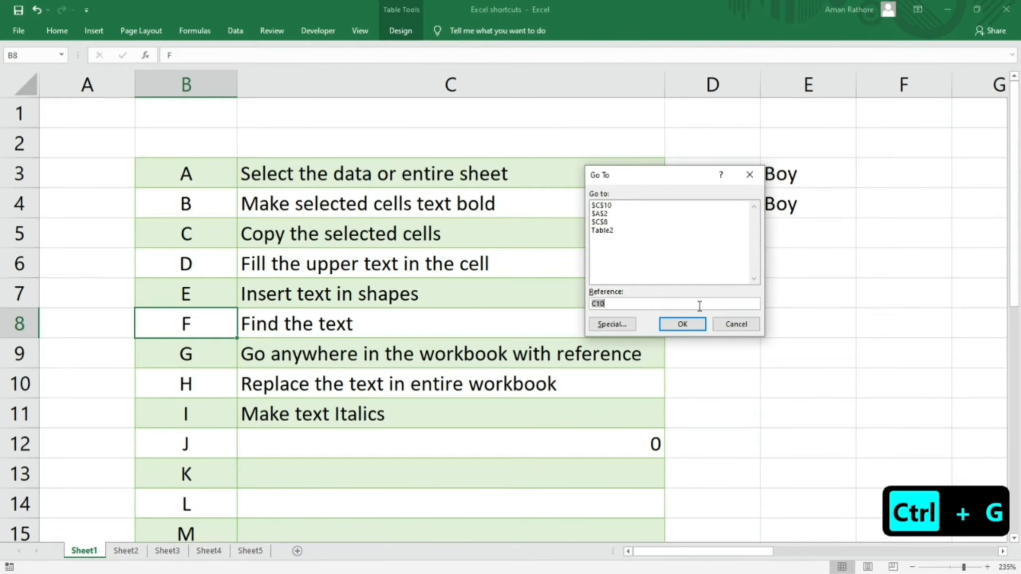
text(h7)
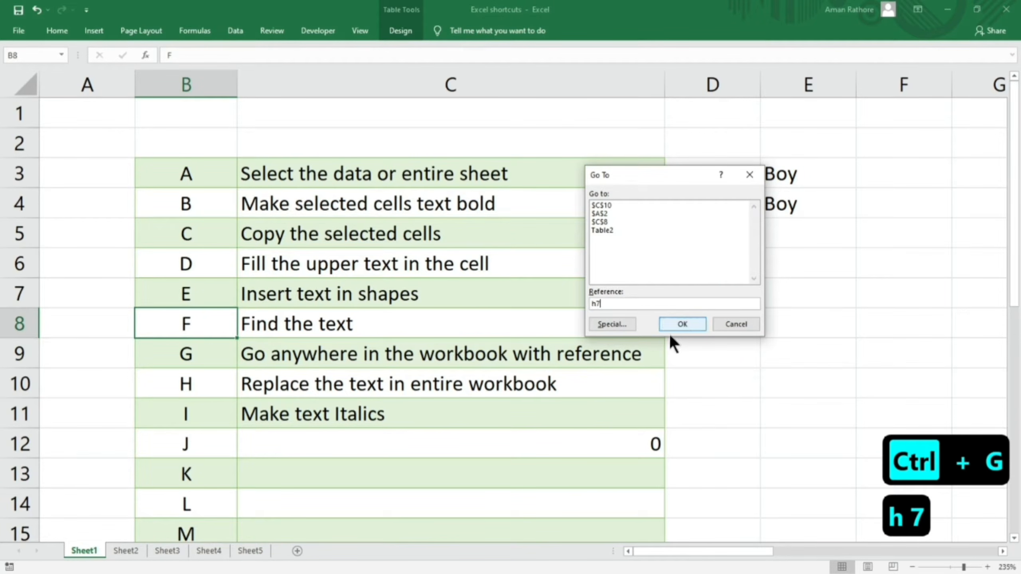
click(682, 325)
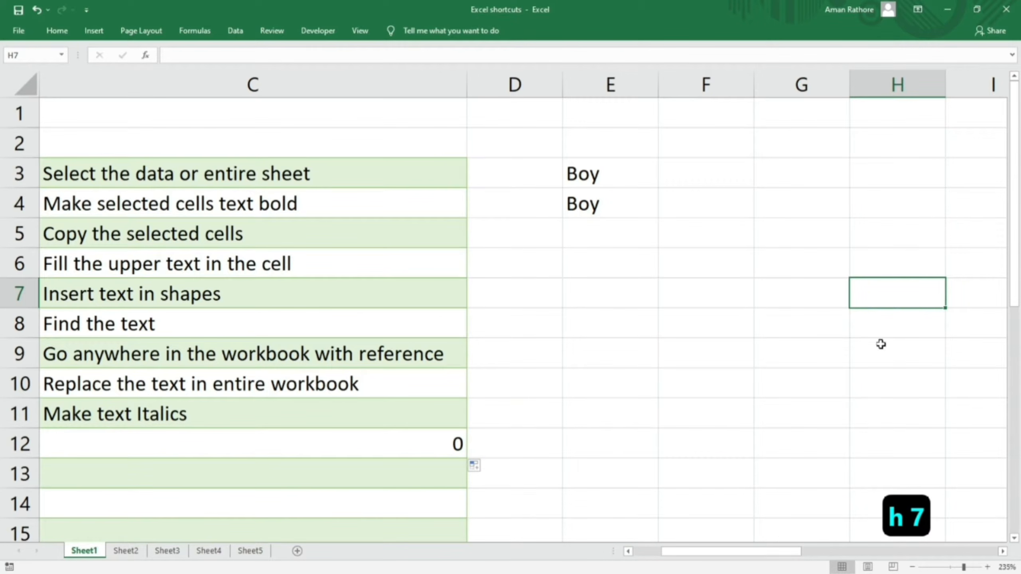
drag(769, 551, 704, 564)
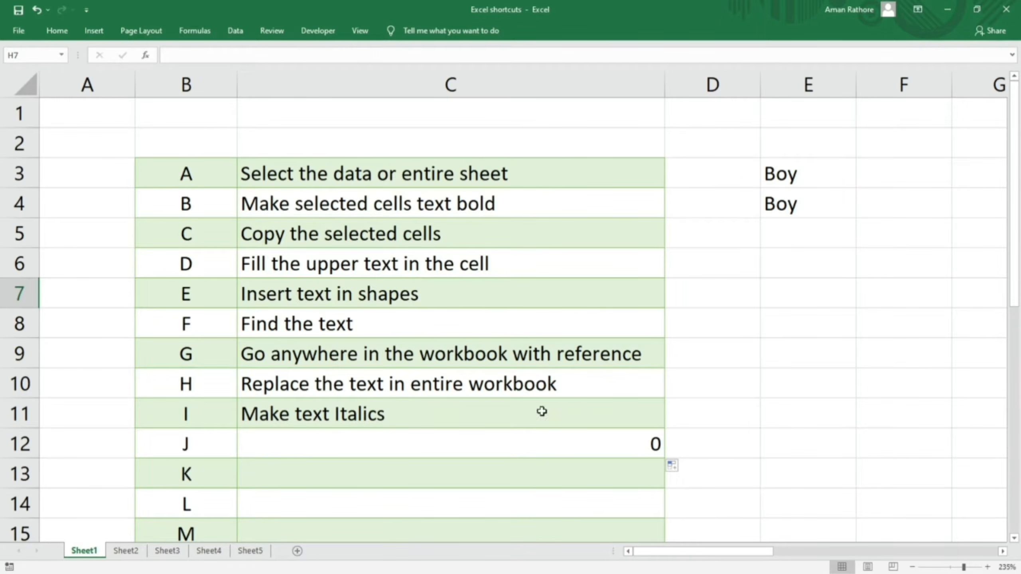
Step: Replace every occurrence of boy with Girl using Replace All, and close Find and Replace
click(360, 394)
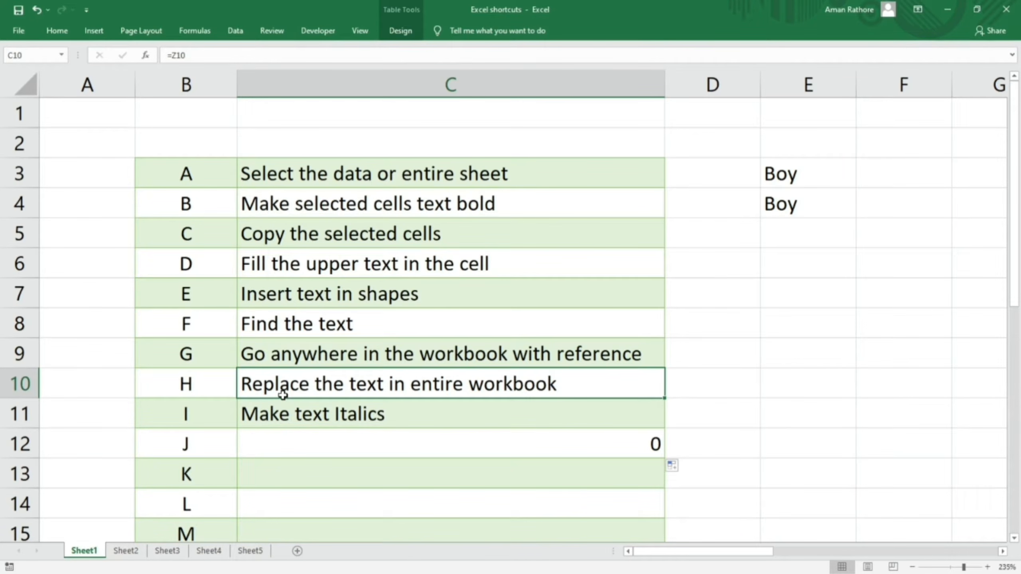
key(ctrl+h)
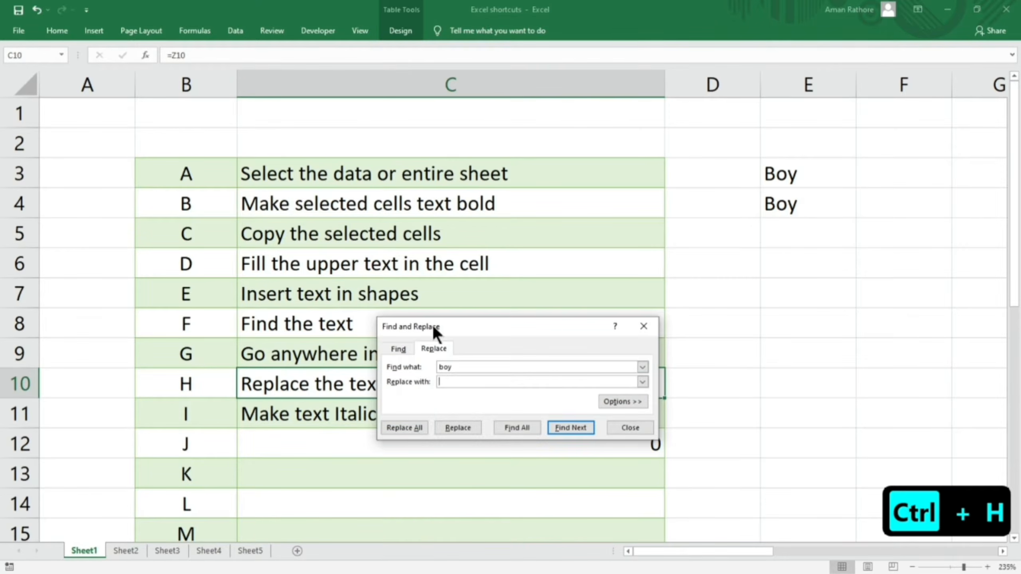
drag(474, 326, 540, 197)
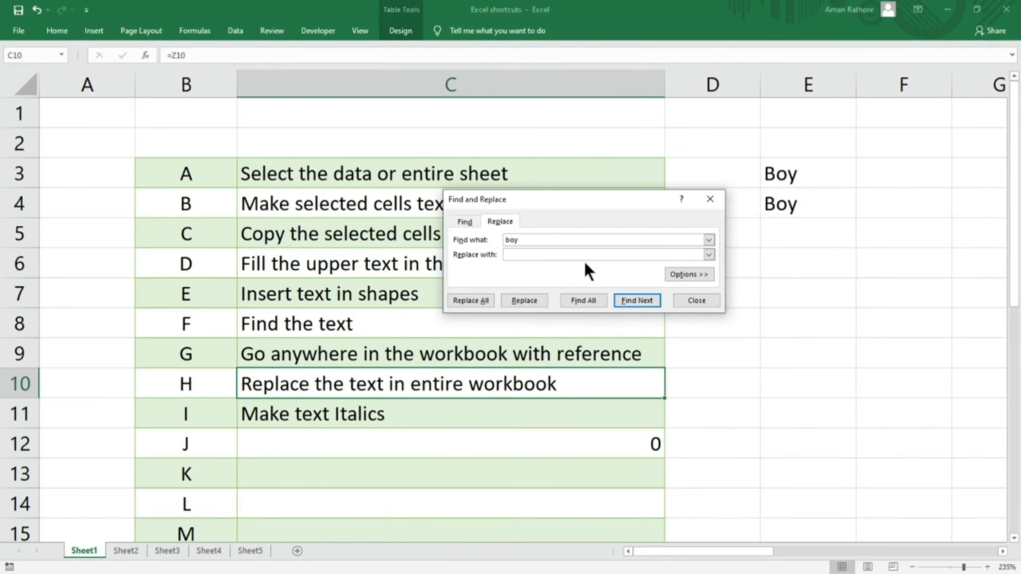
text(Girl)
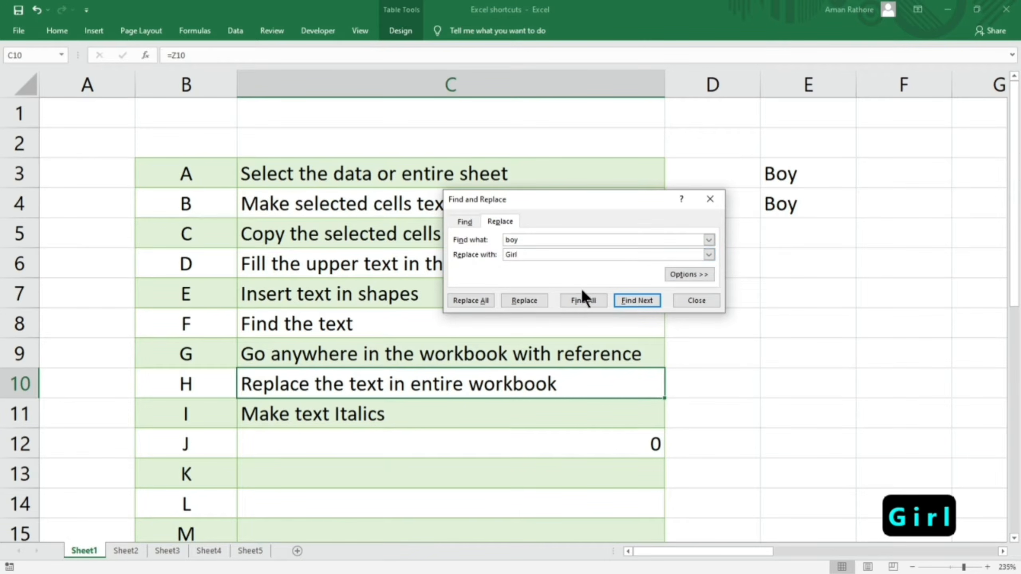
click(471, 300)
click(515, 329)
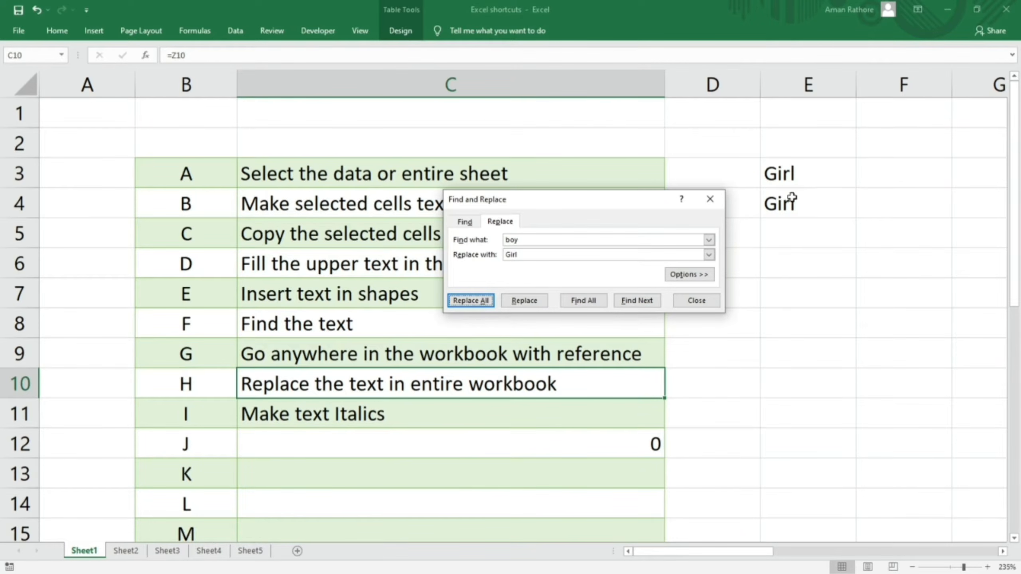
click(701, 300)
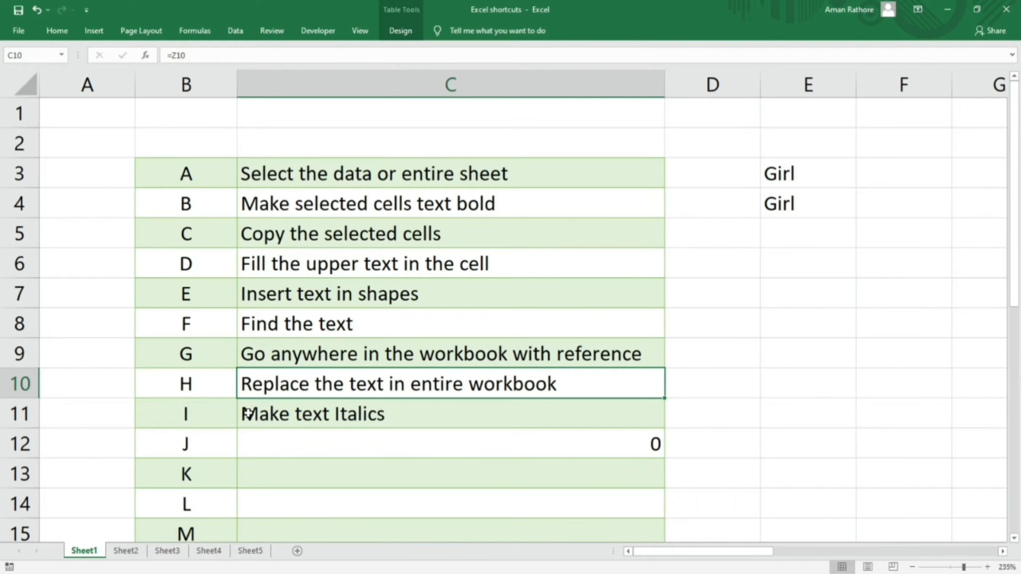
Step: Make the Make text Italics description in C11 italic and switch the formatting back to regular
click(275, 416)
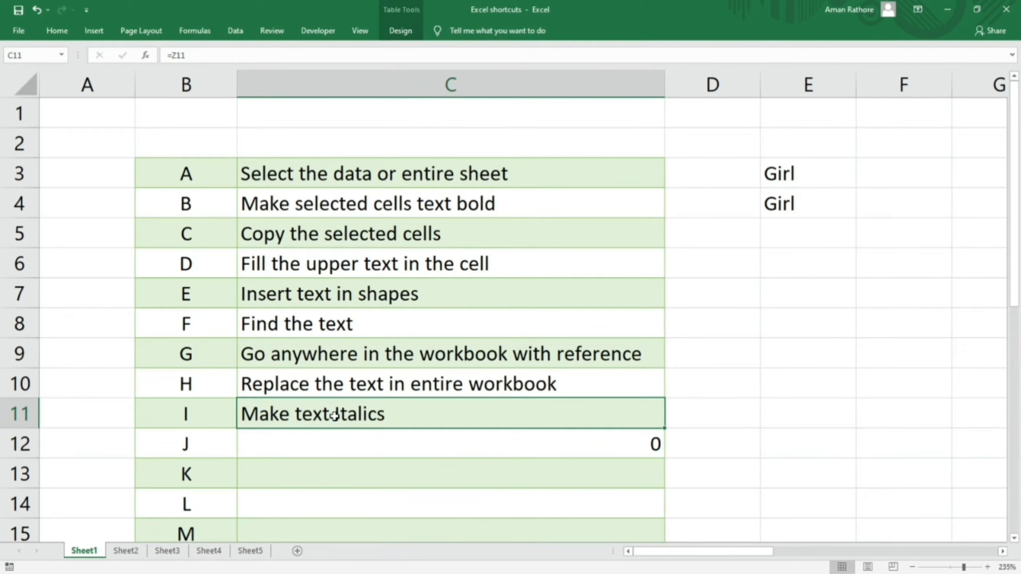
key(ctrl+i)
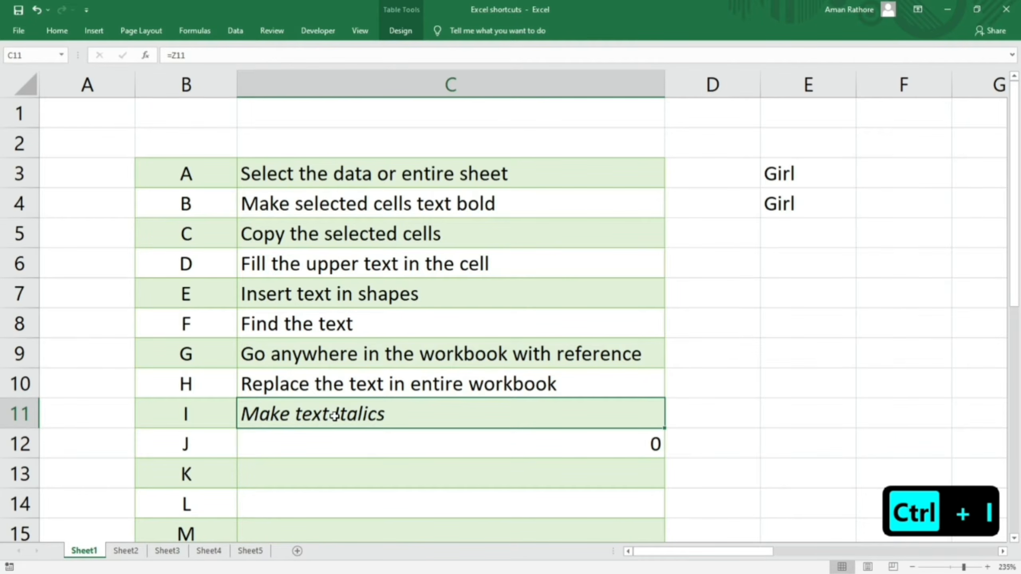
key(ctrl+i)
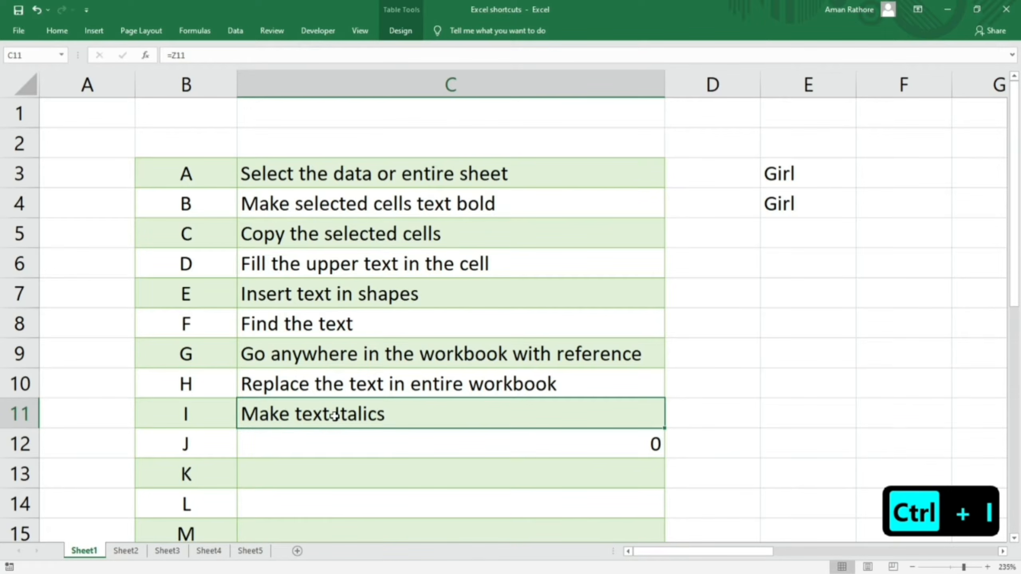
key(ctrl+i)
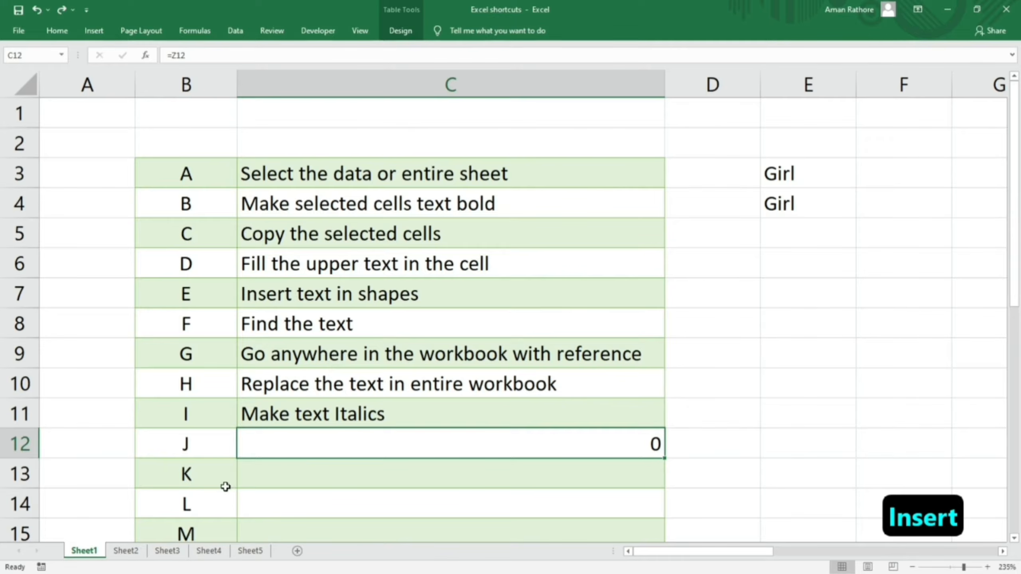
click(210, 487)
click(210, 477)
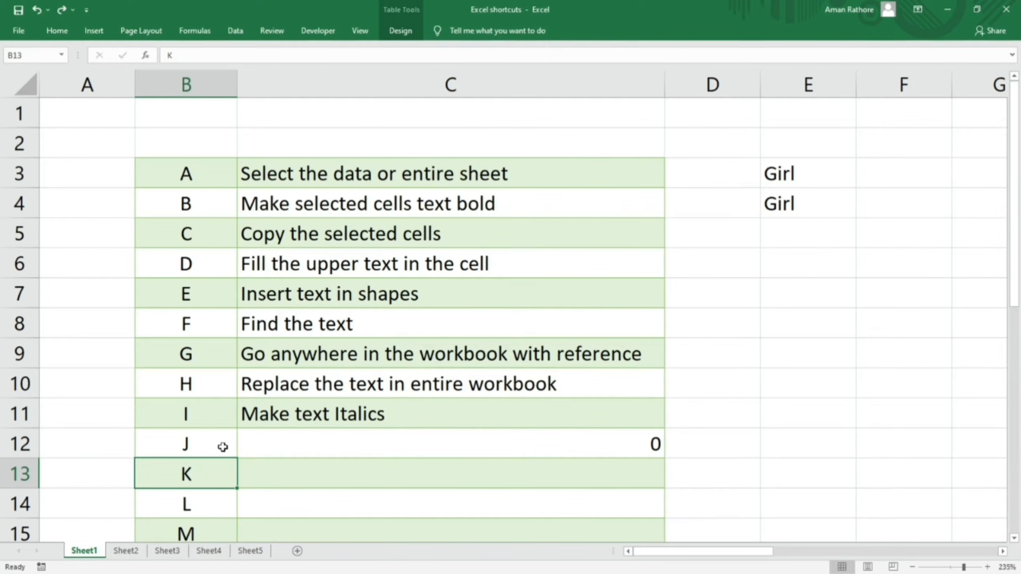
click(172, 438)
click(194, 477)
Step: Insert a hyperlink in cell E4 to a place in this document, cell B5 on Sheet5
click(789, 203)
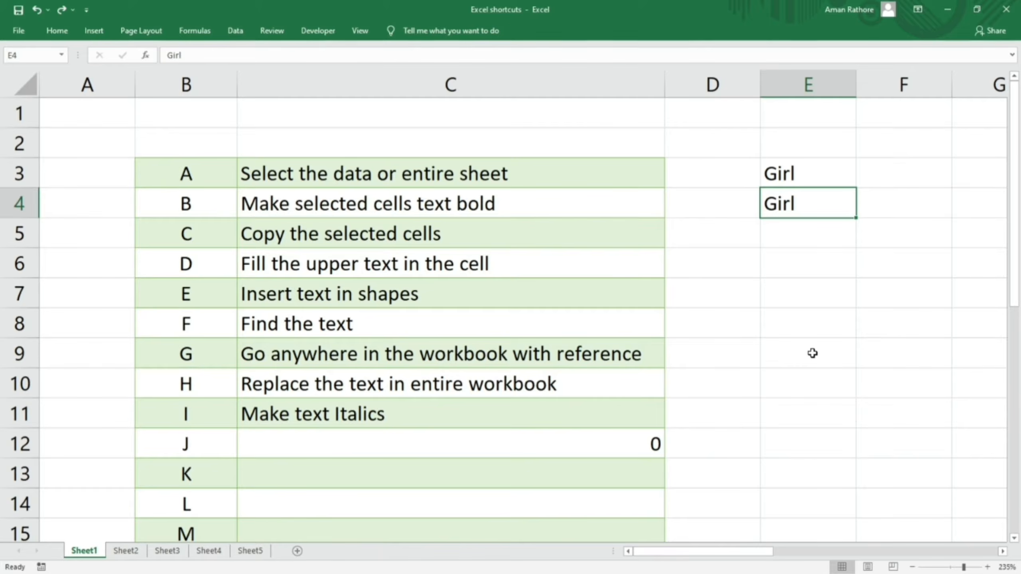
key(ctrl+k)
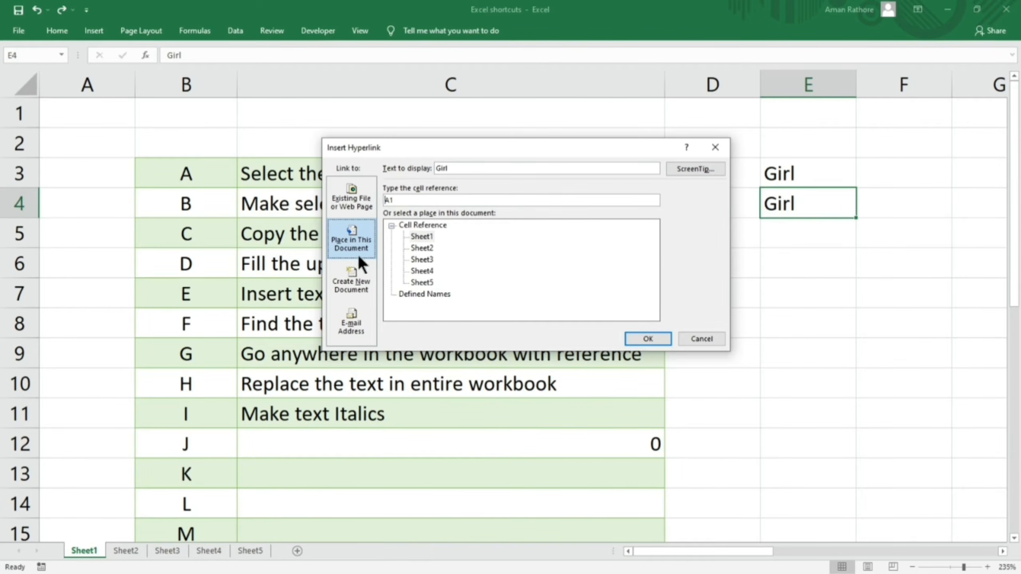
click(416, 282)
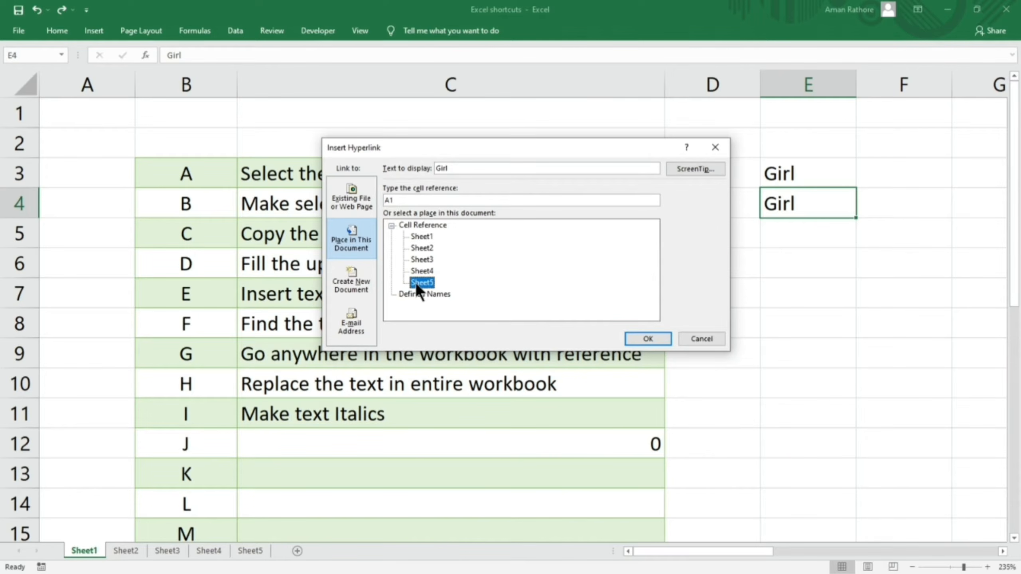
double_click(413, 198)
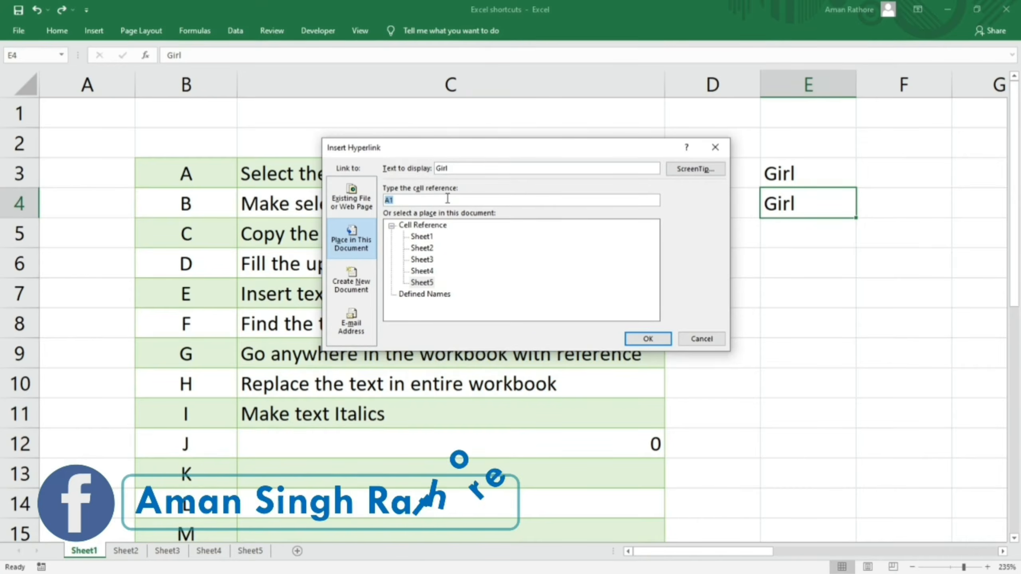
text(b5)
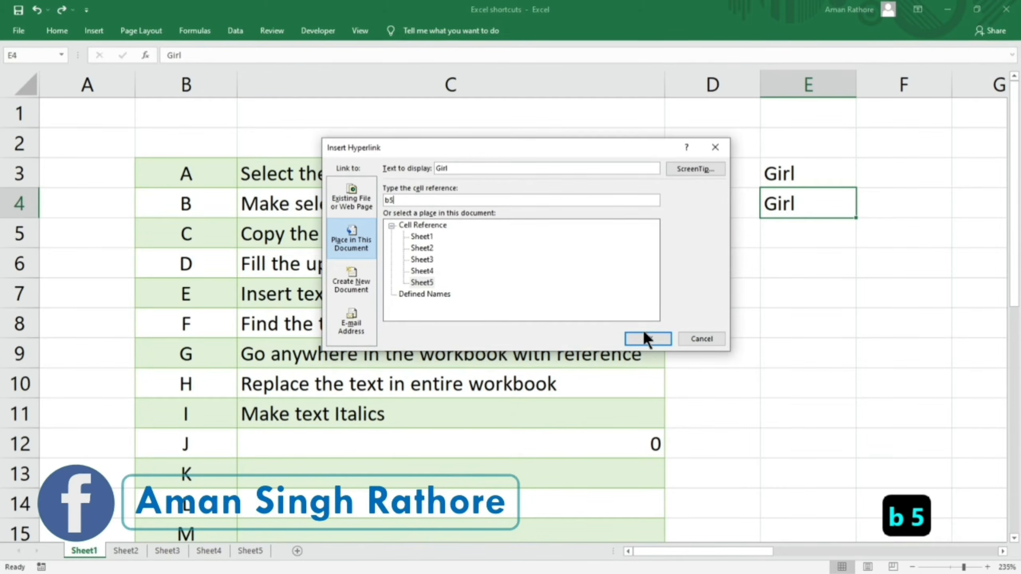
click(646, 338)
click(722, 281)
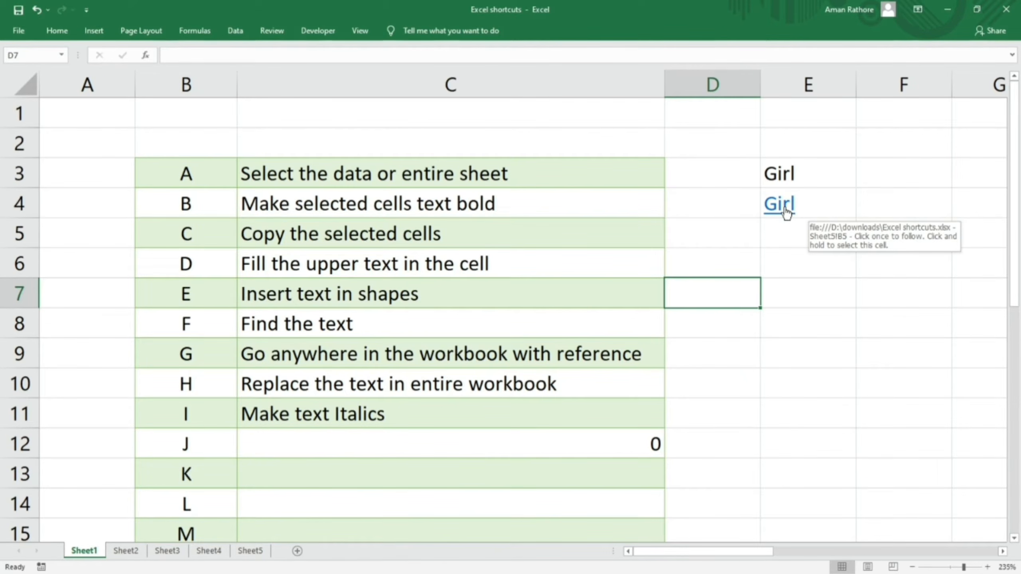
Step: Test the hyperlink in E4, and clear that cell after returning to Sheet1
click(784, 207)
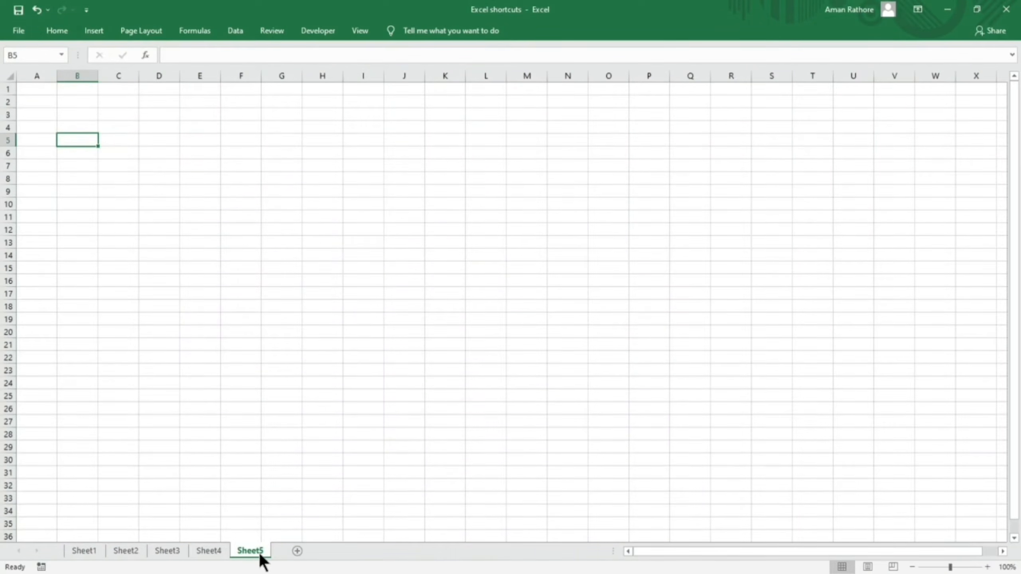
click(88, 552)
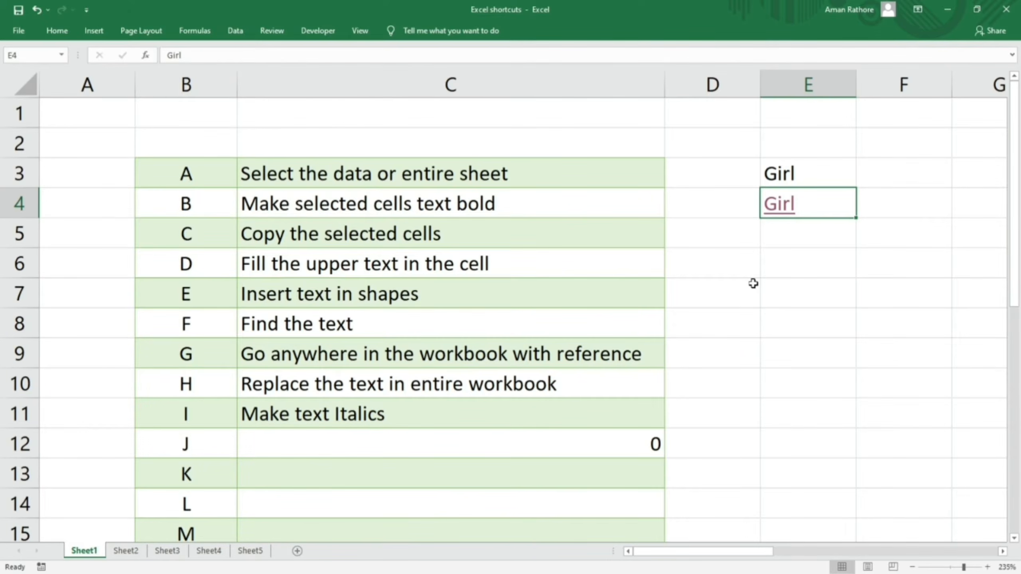
key(Delete)
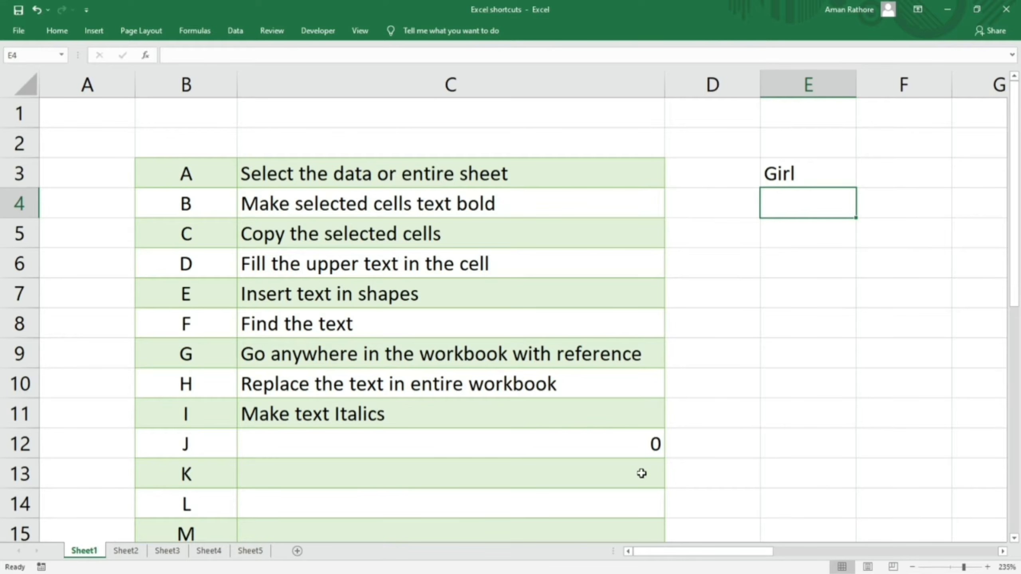
Step: Fill the description formula from cell C12 down through C17 for the letters J to O
click(585, 454)
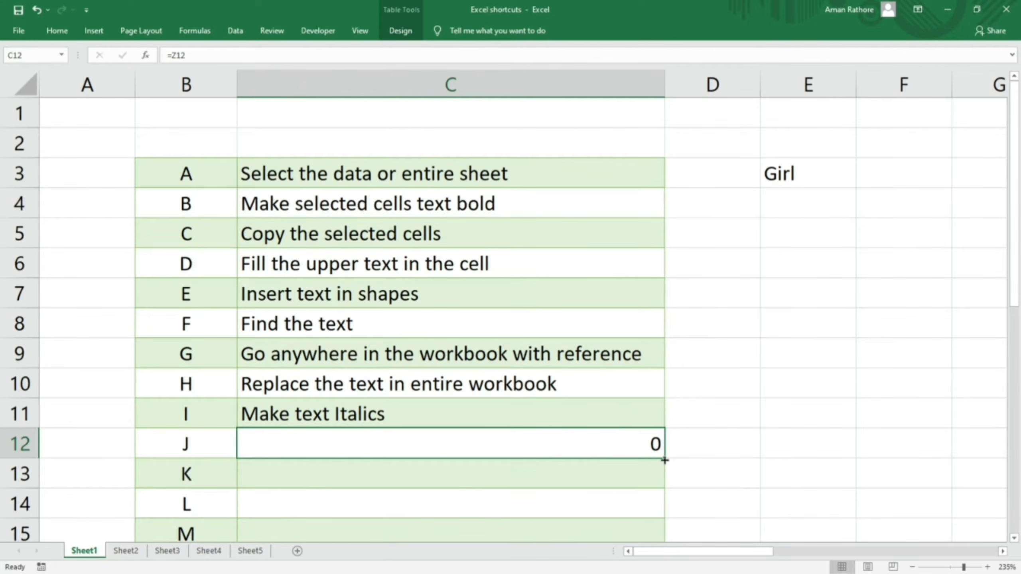
mouse_move(661, 459)
mouse_down()
mouse_move(659, 530)
mouse_move(643, 462)
mouse_up()
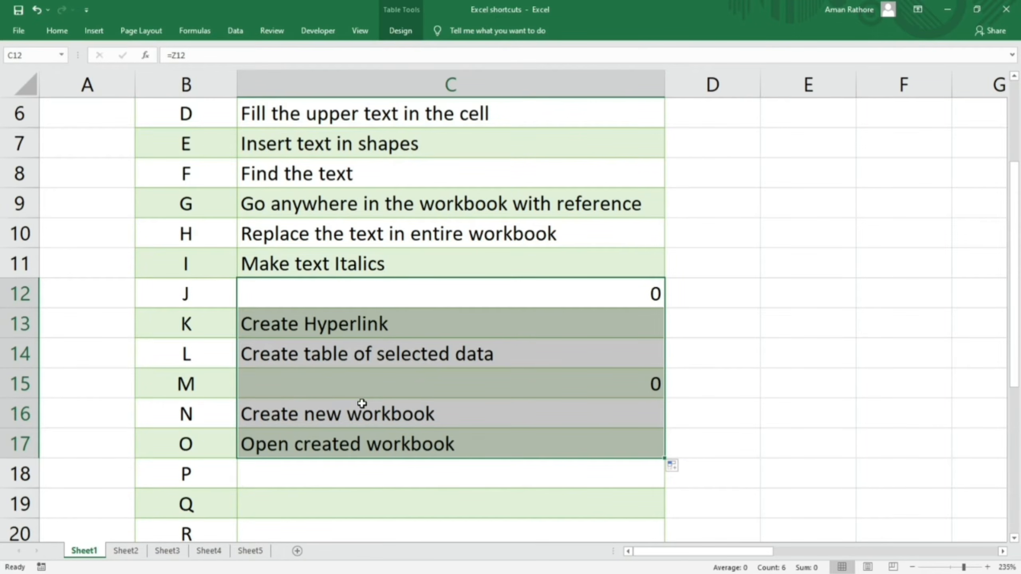
click(297, 355)
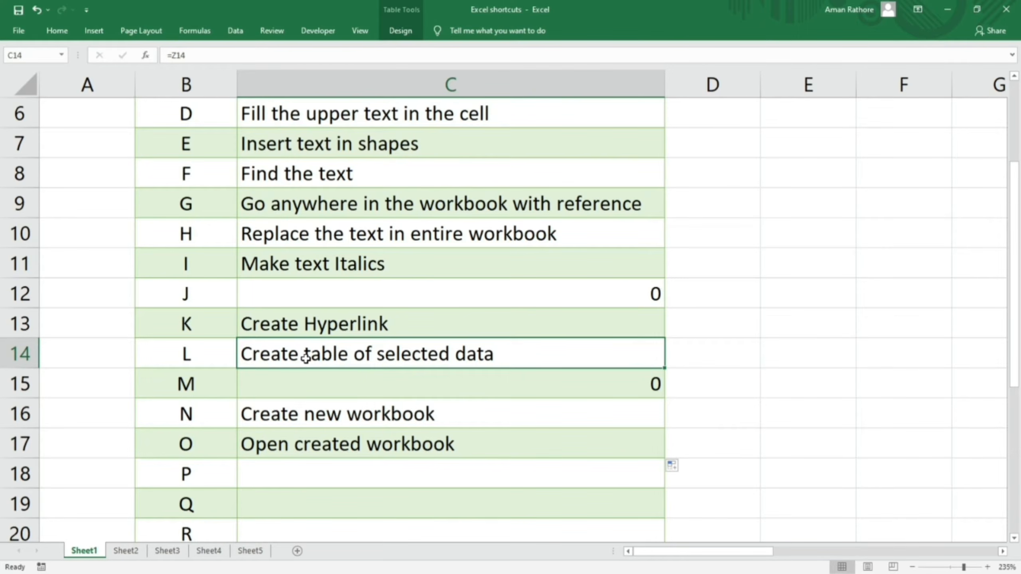
Step: Enter boy in cell E2, directly above Girl
scroll(306, 357, up, 2)
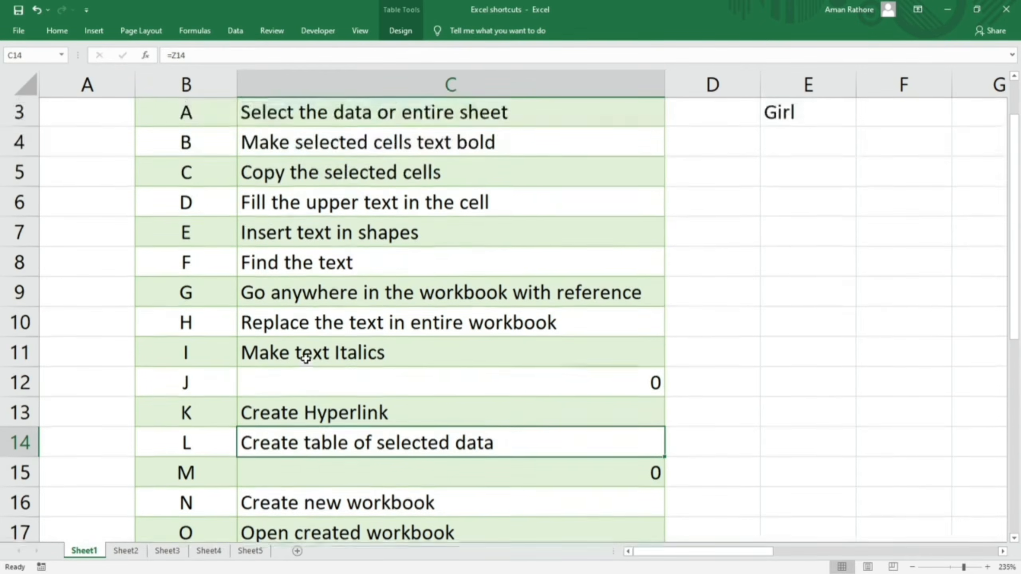
click(802, 213)
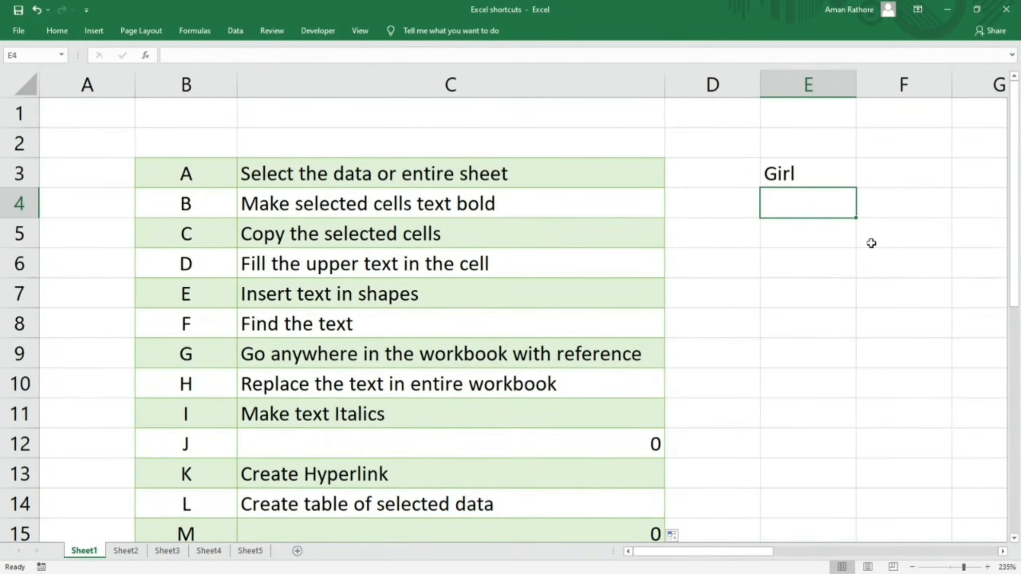
click(802, 151)
text(boy)
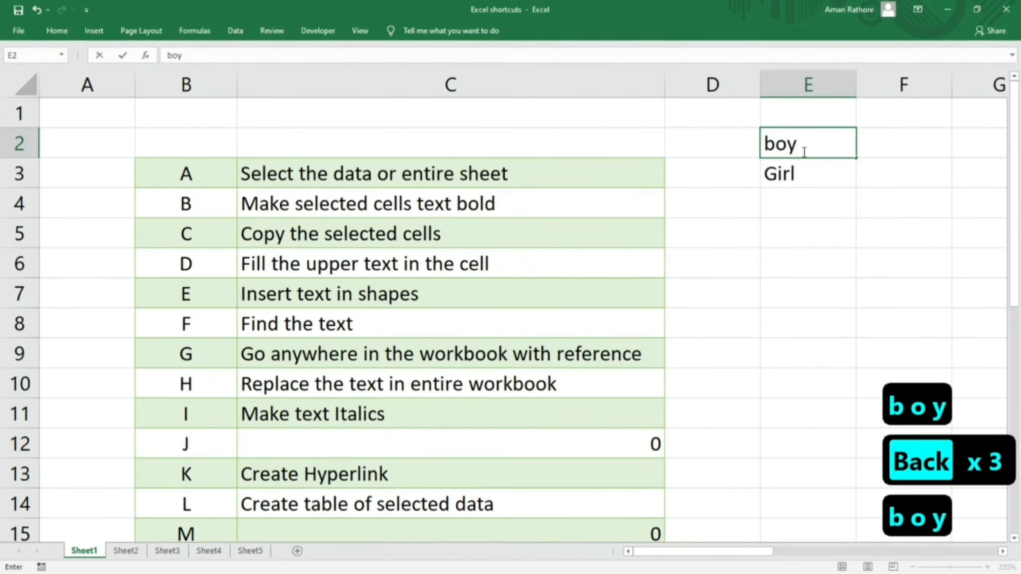
click(818, 196)
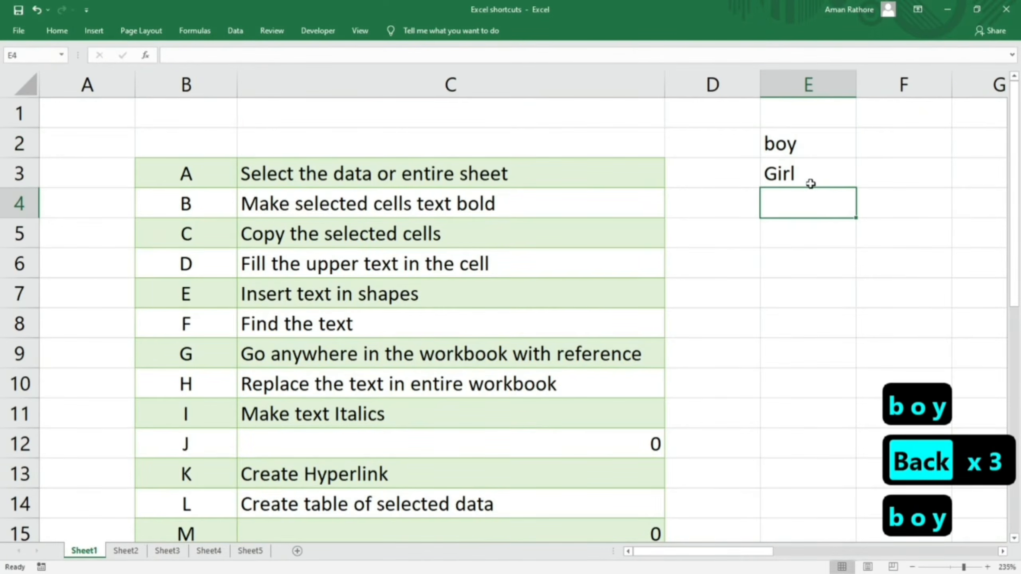
Step: Create a table from the range E2:E3 without marking it as having headers
click(795, 148)
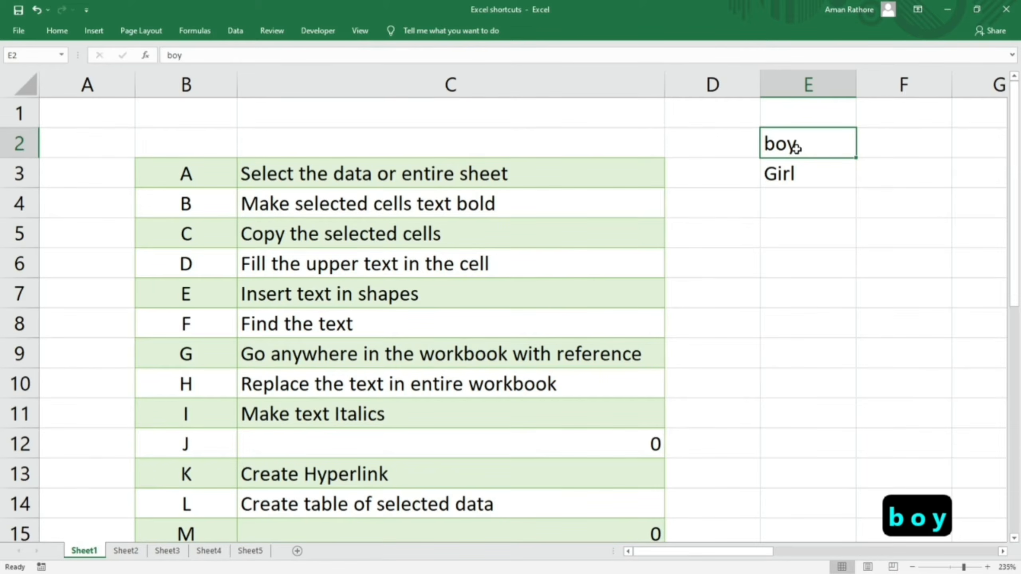
key(ctrl+l)
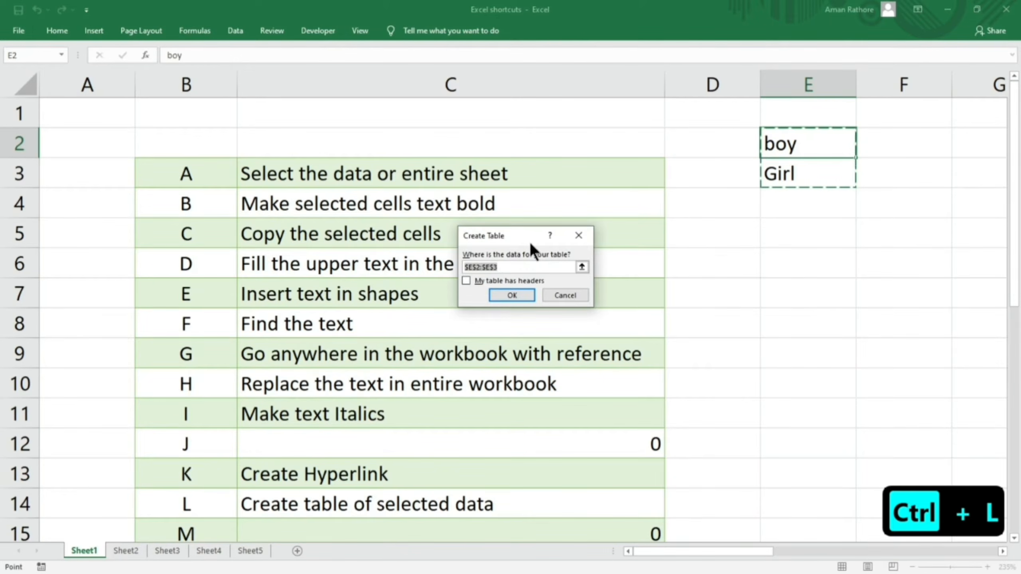
click(523, 295)
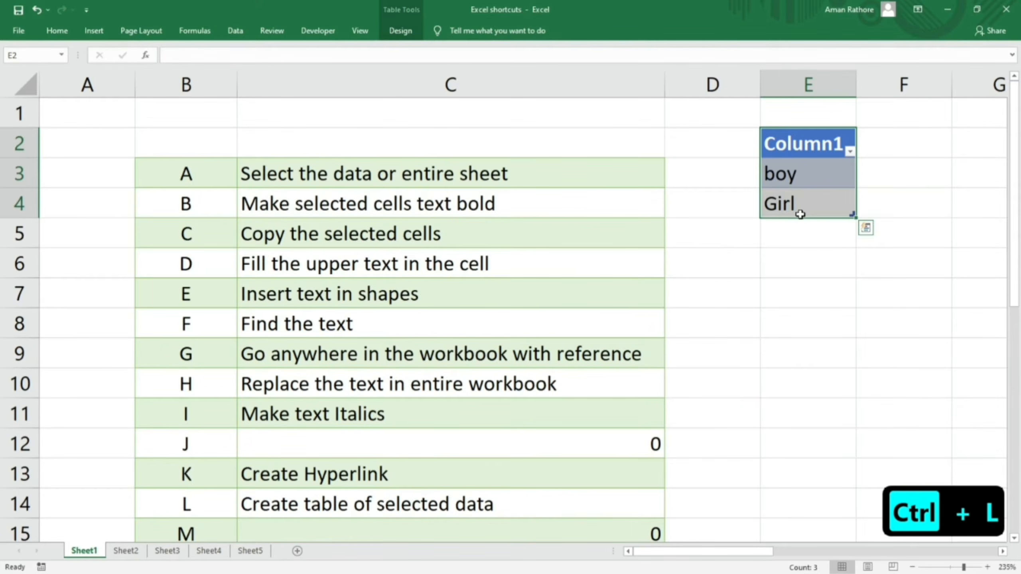
Step: Turn off the header row of the new boy/Girl table in column E
click(806, 188)
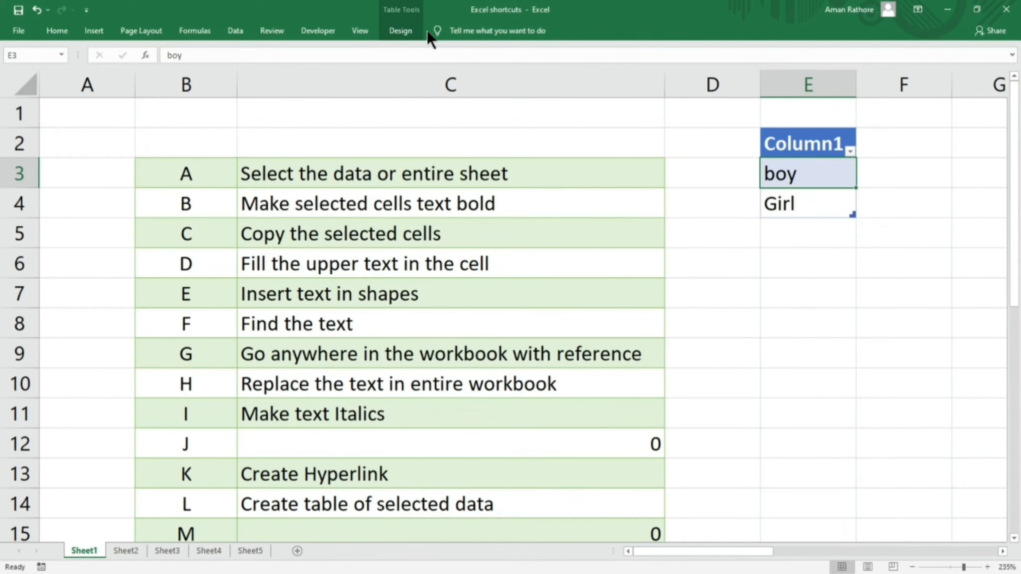
click(415, 28)
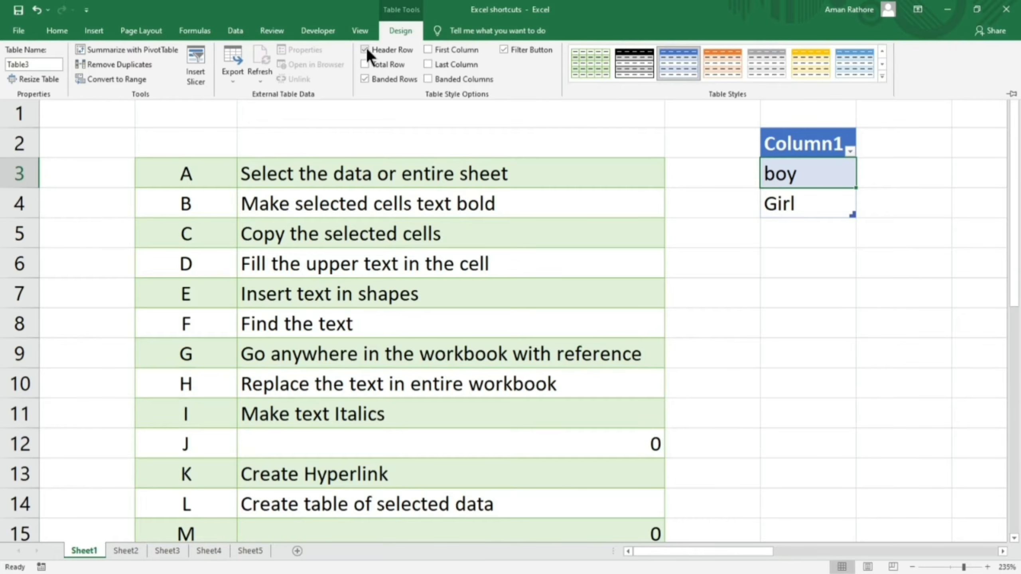
click(365, 49)
click(788, 179)
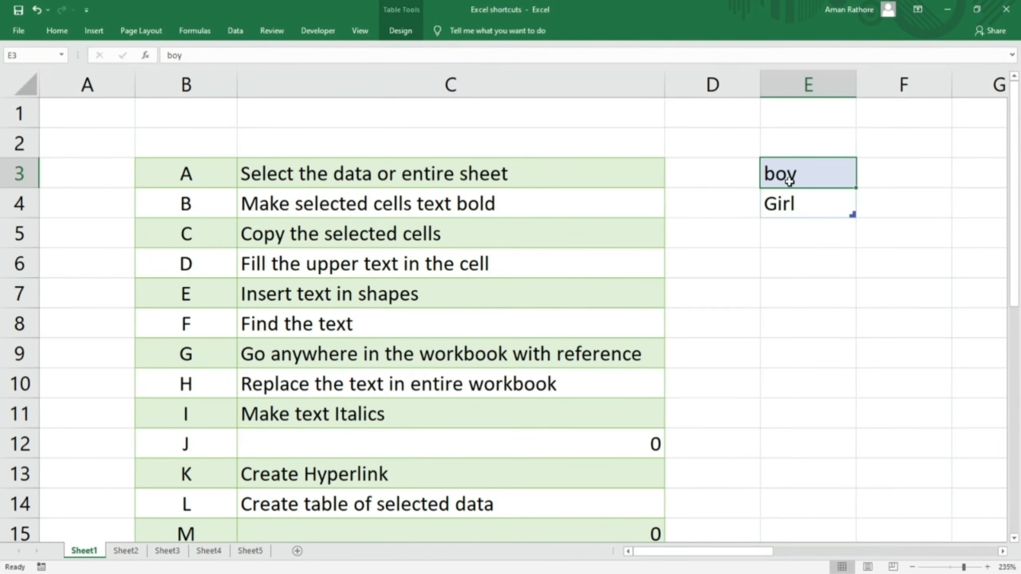
click(788, 189)
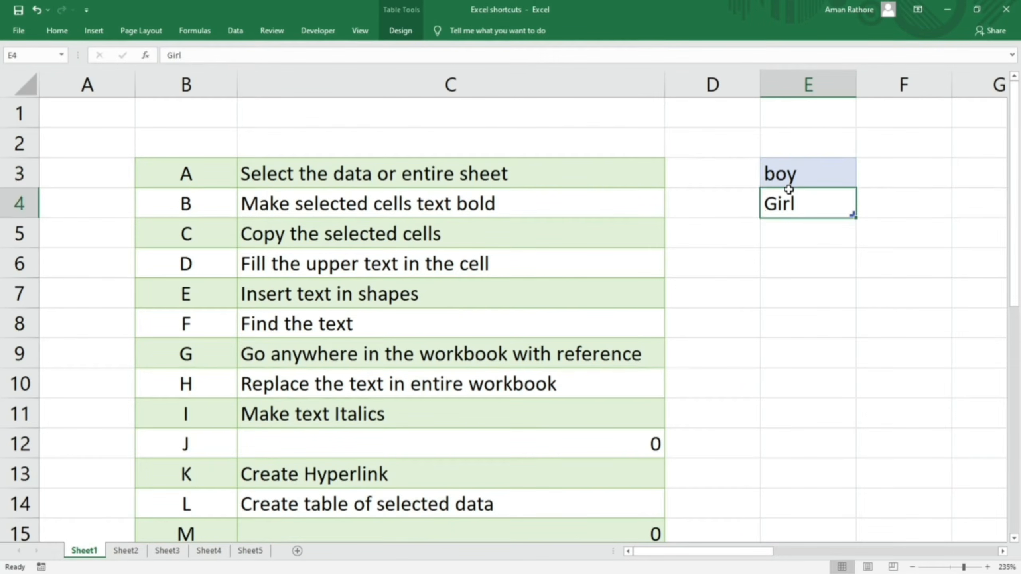
Step: Undo the header row change and the creation of the column E table
key(ctrl+z)
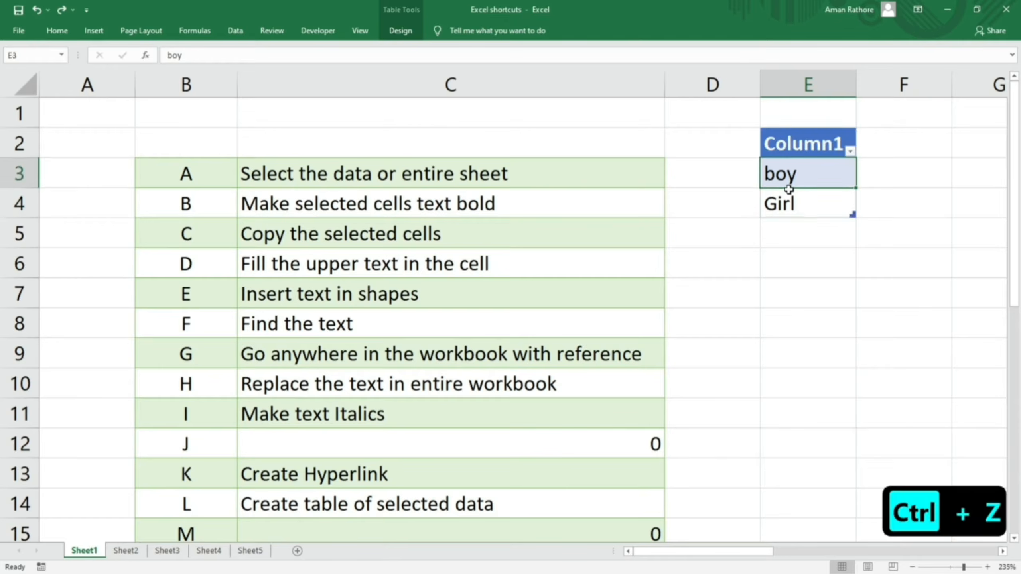
key(ctrl+z)
click(786, 227)
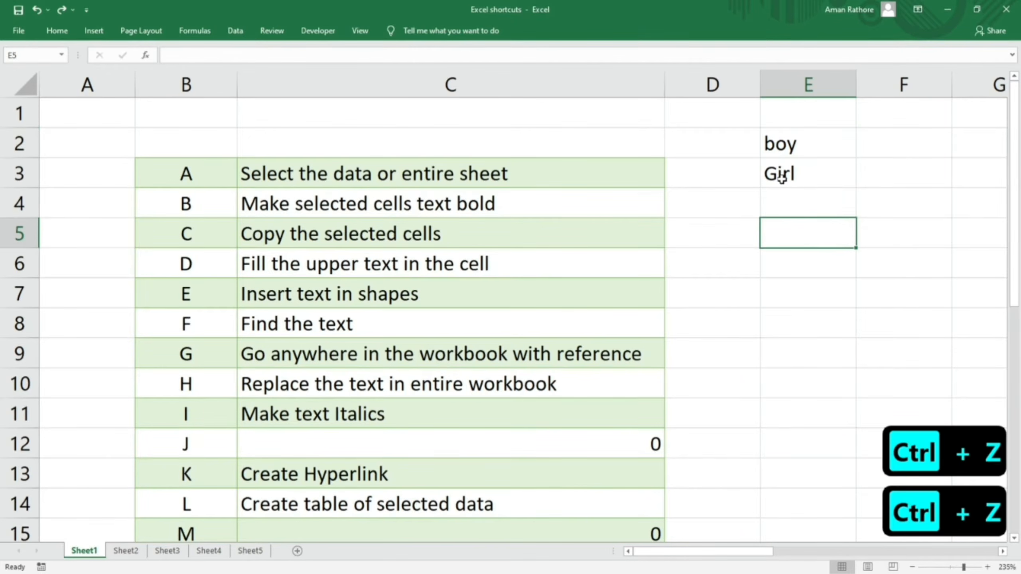
Step: Create a new blank workbook, and close it to return to the Excel shortcuts workbook
scroll(742, 184, down, 1)
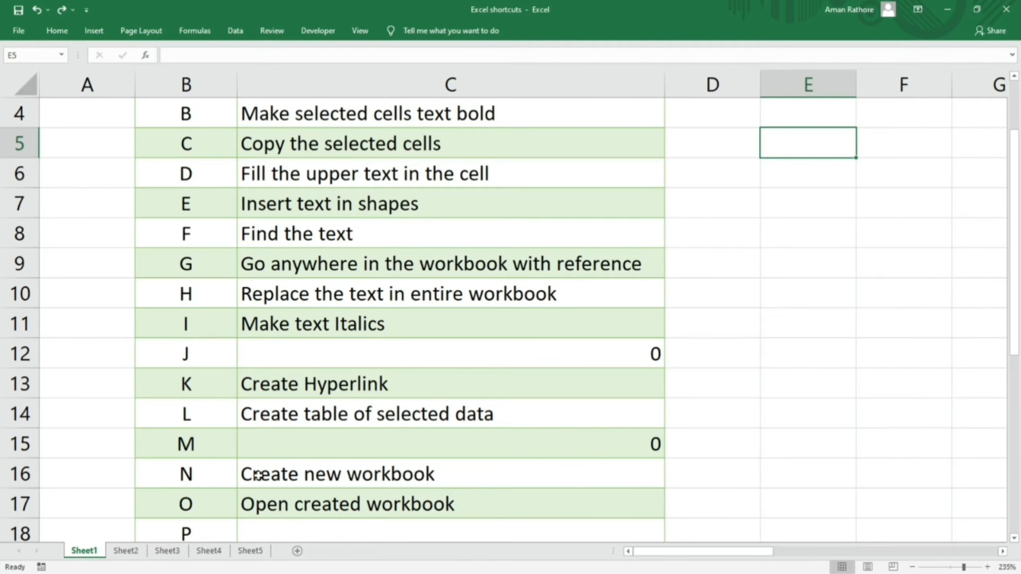
key(ctrl+n)
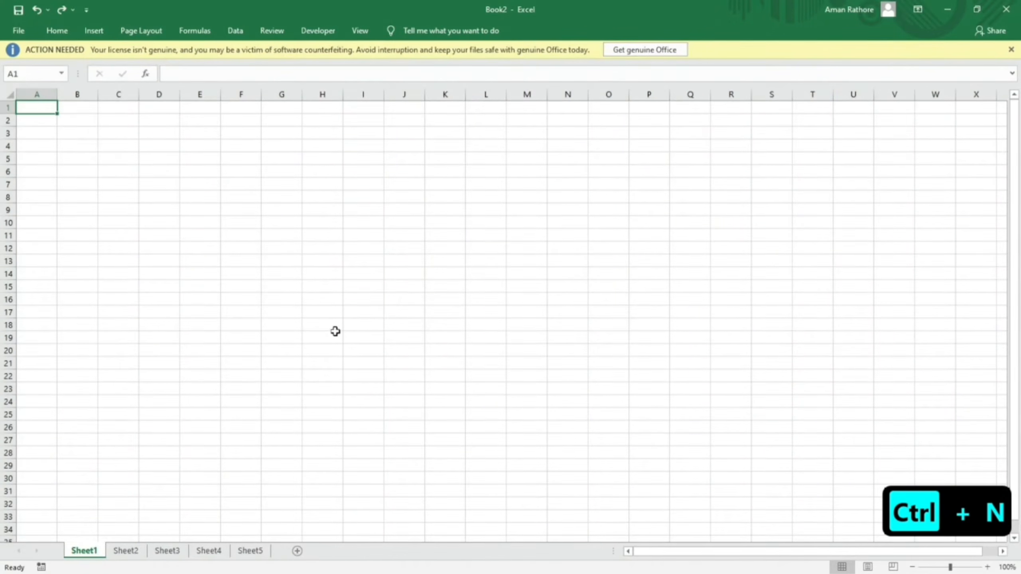
click(1006, 9)
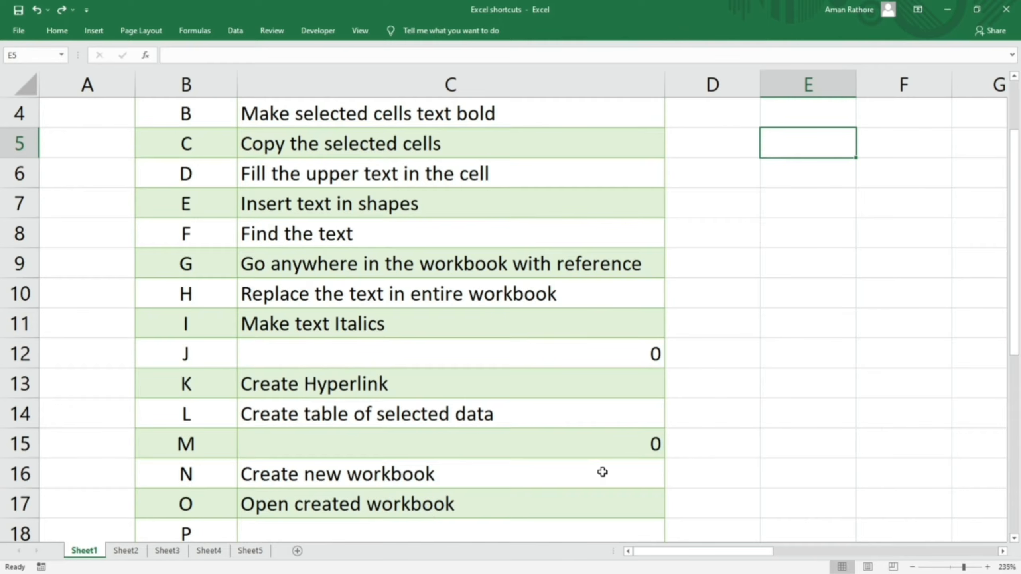
Step: Show the page for opening recent workbooks, and return to Sheet1 without opening a file
key(ctrl+o)
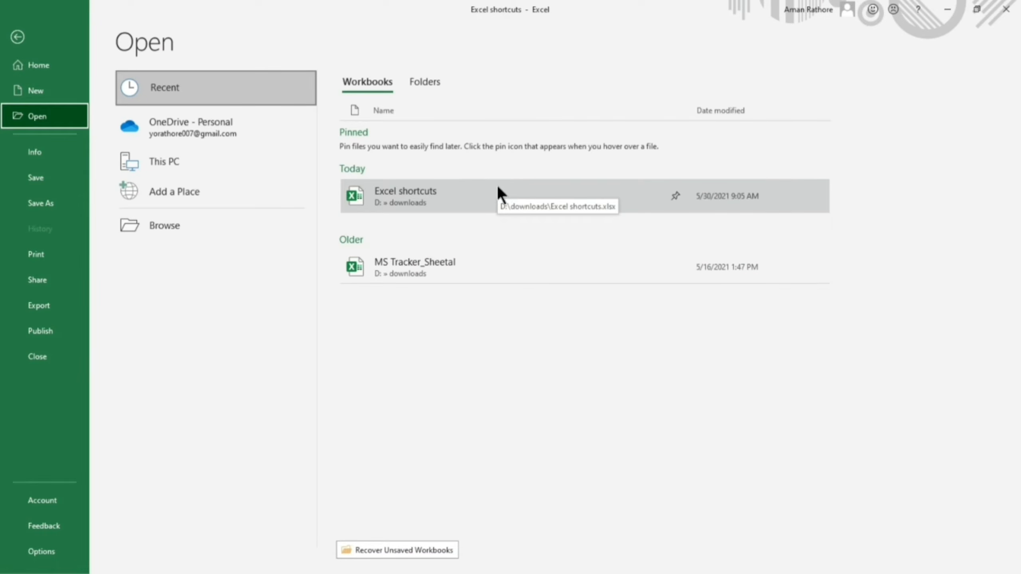
click(30, 36)
scroll(370, 322, down, 1)
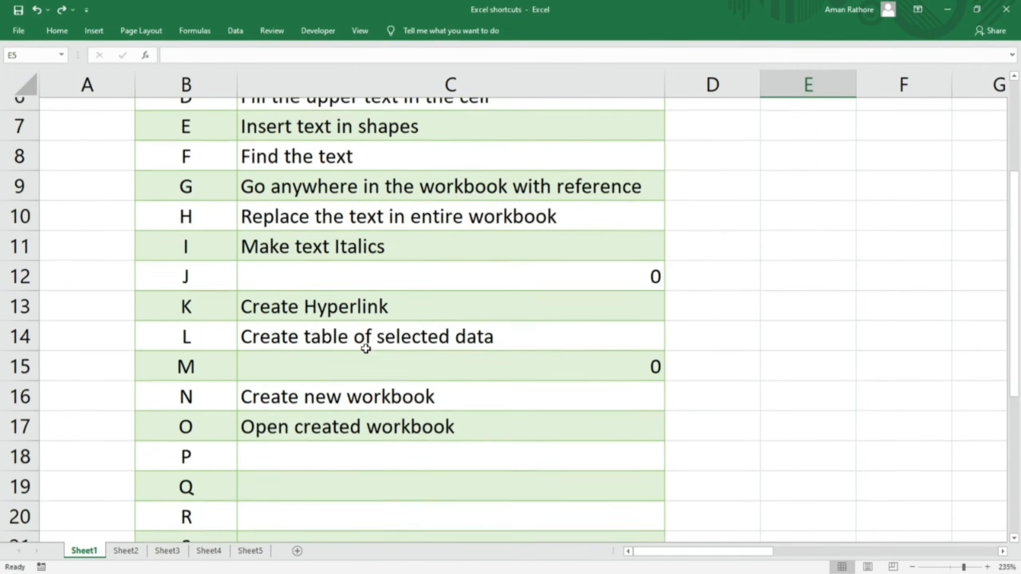
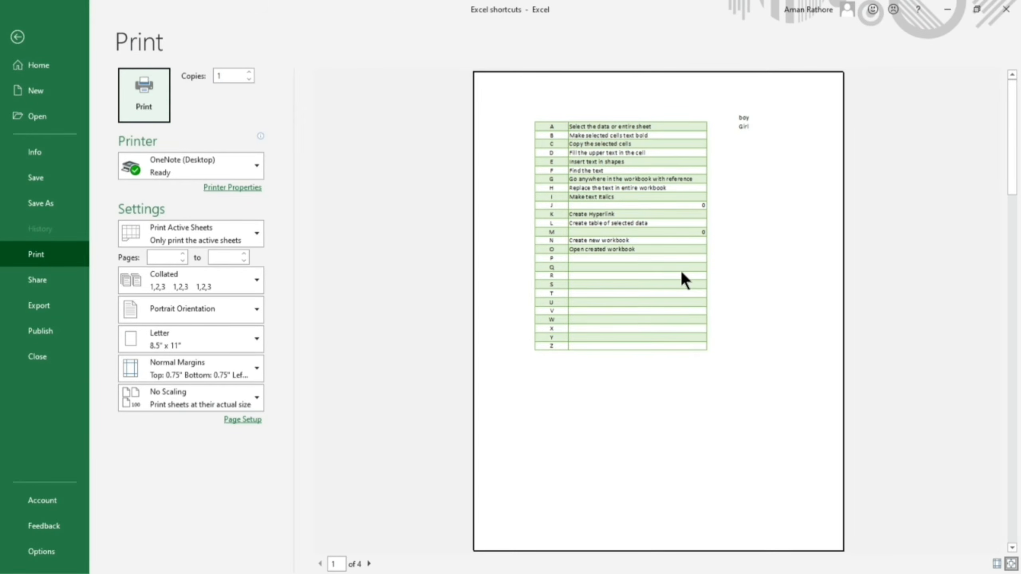
Step: View the print settings and preview of the workbook, and return to Sheet1 without printing
click(28, 39)
click(23, 32)
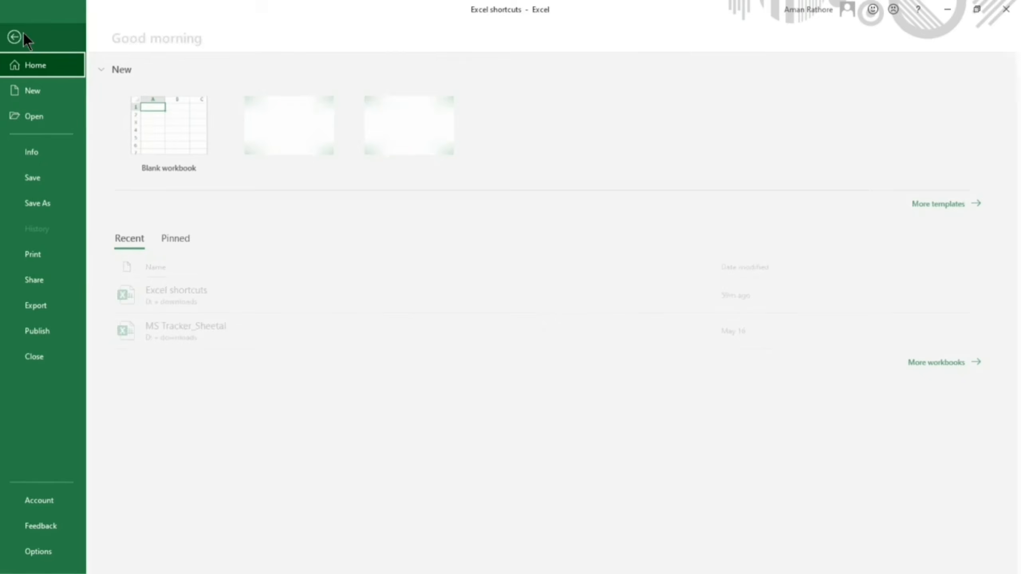
click(37, 255)
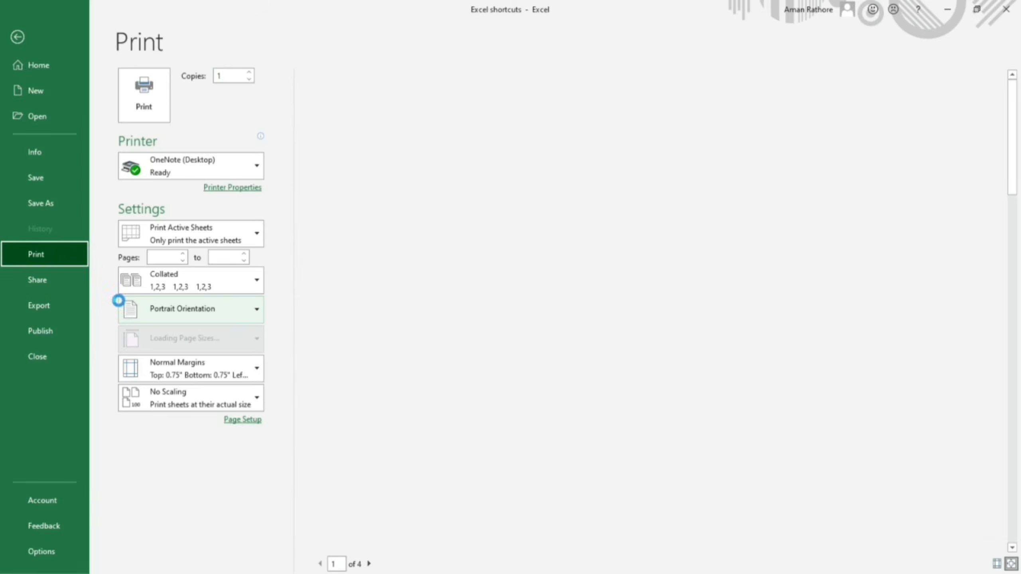
click(19, 35)
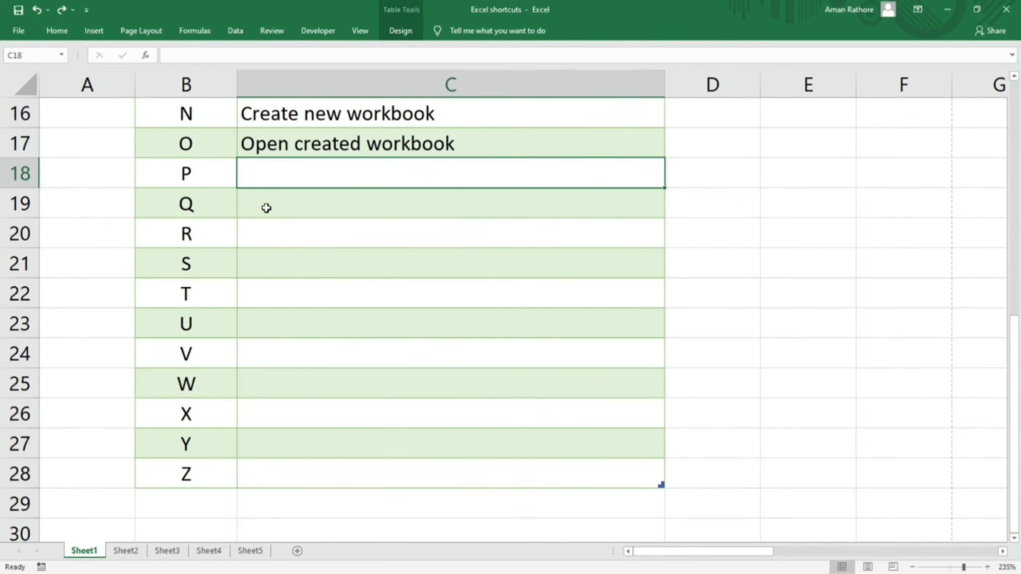
Step: Fill the description formula from cell C17 down through C21 for the letters P to S
click(466, 151)
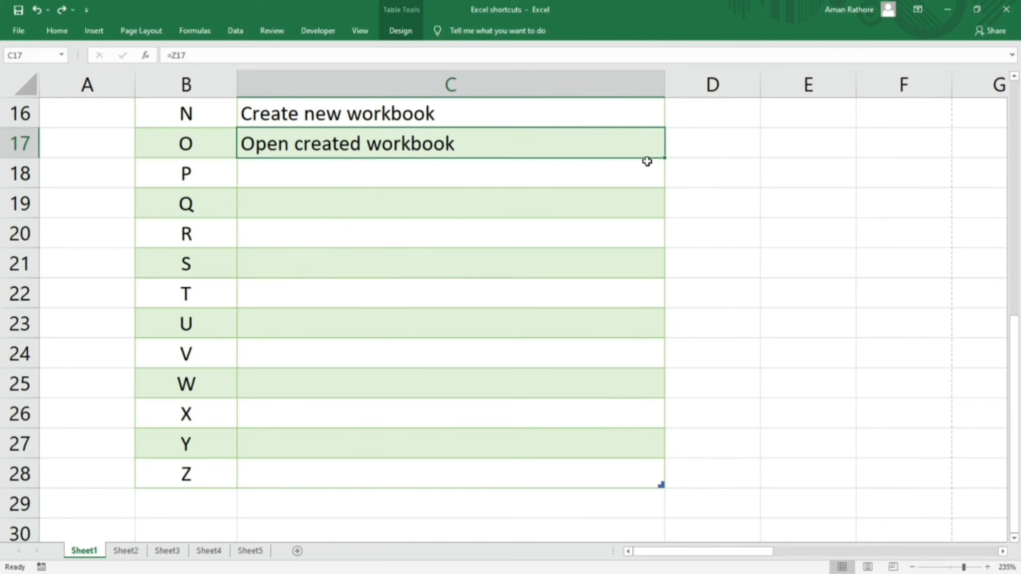
drag(664, 158, 657, 268)
click(389, 181)
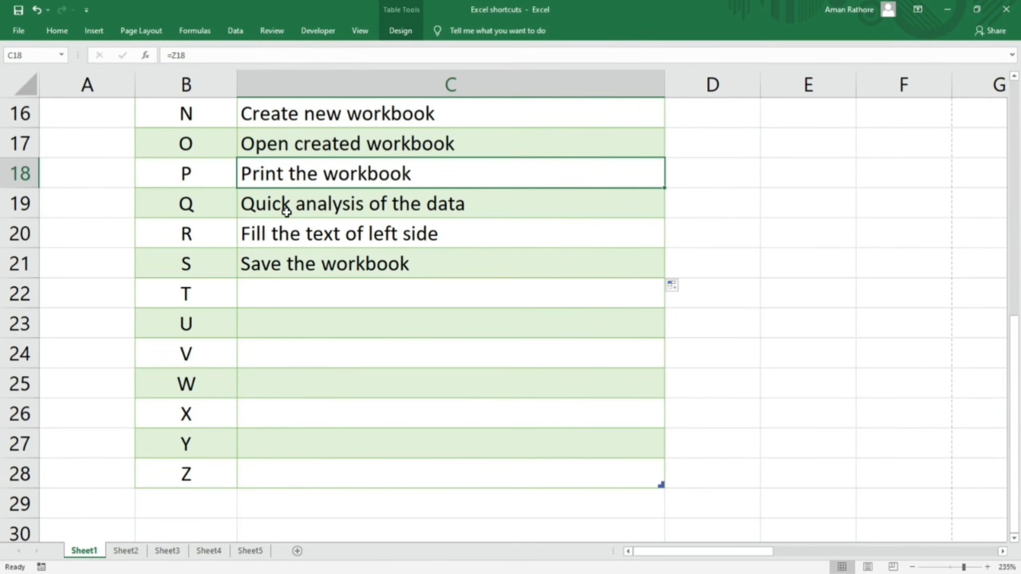
Step: Open Quick Analysis for the shortcuts table, examine its Charts, Totals, Sparklines, Tables and Formatting options, and close it without applying any
click(517, 213)
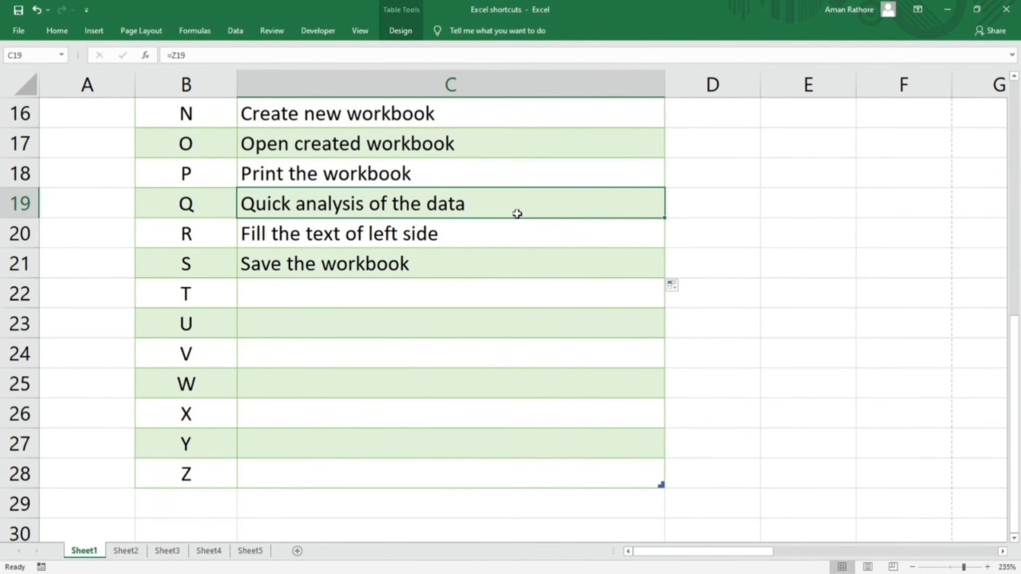
key(ctrl+q)
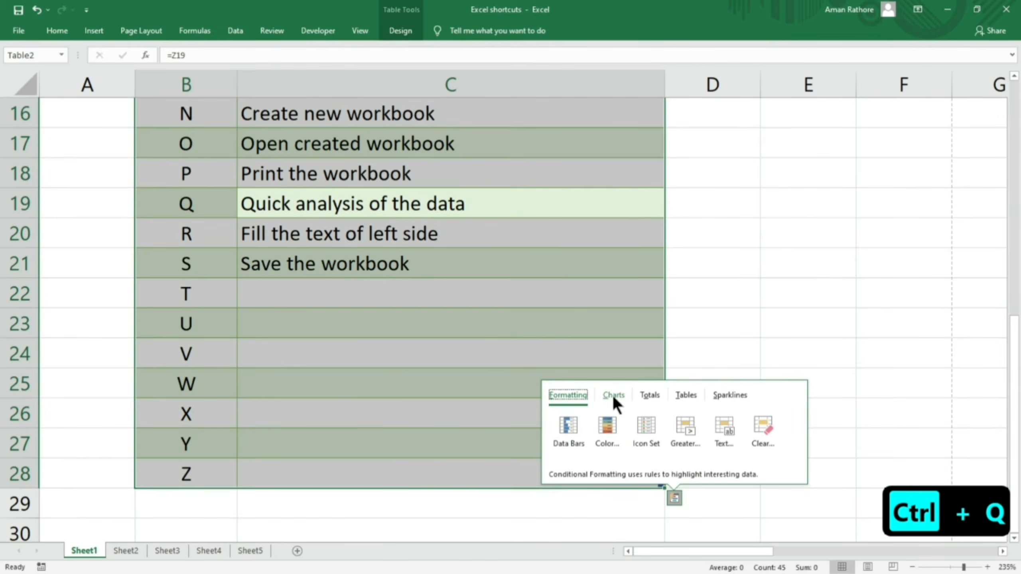
click(613, 396)
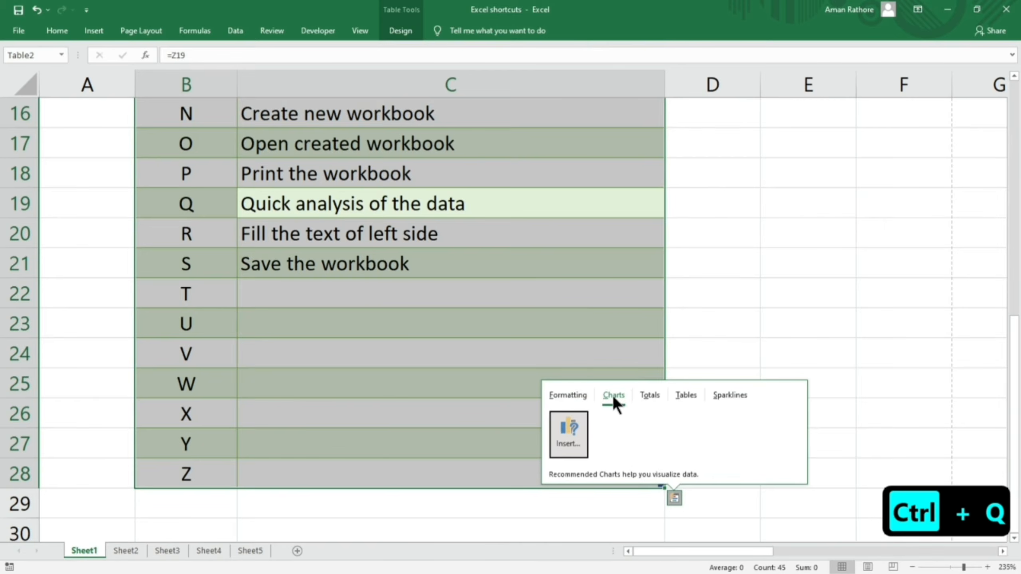
click(647, 394)
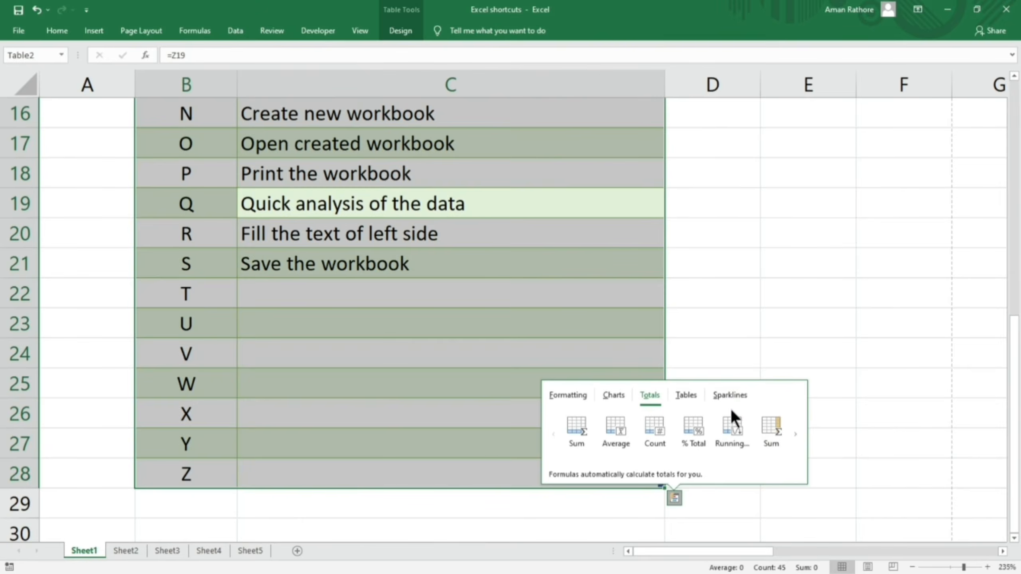
click(731, 399)
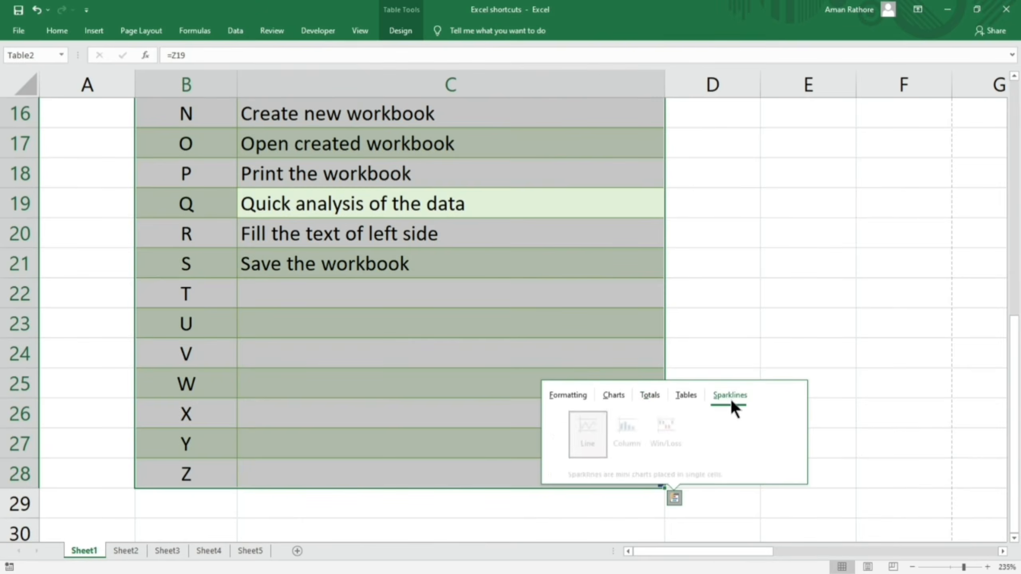
click(684, 396)
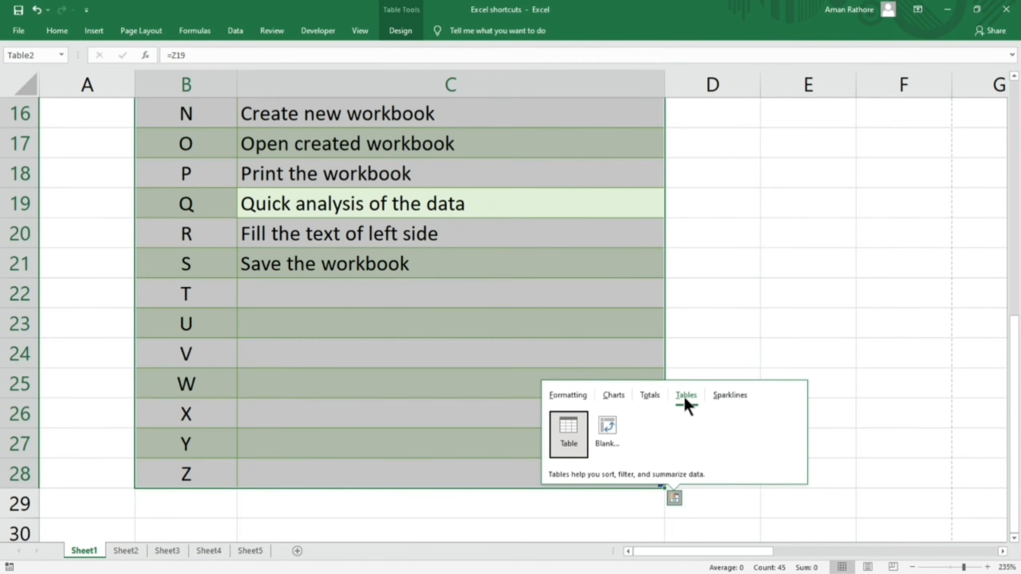
click(567, 396)
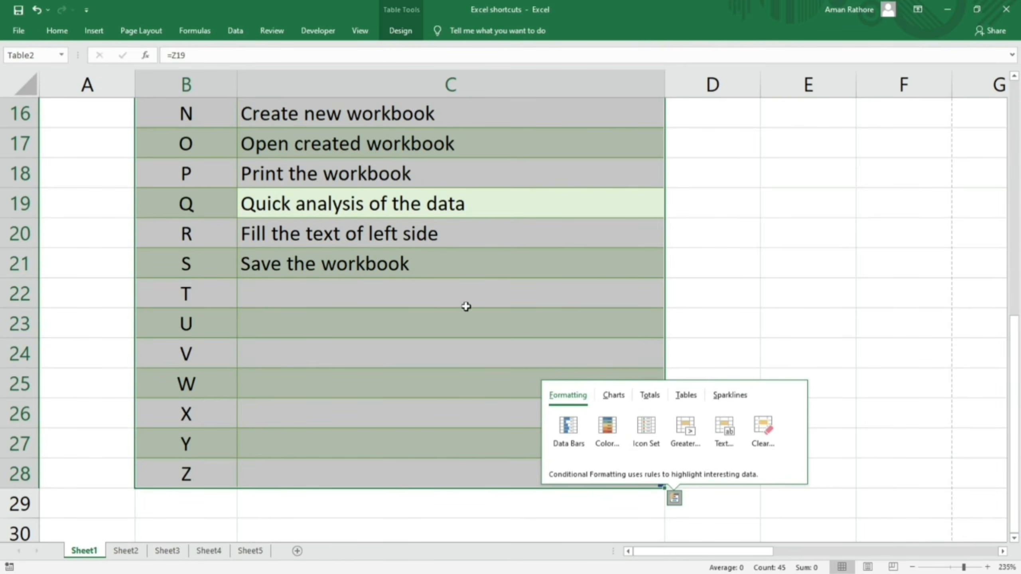
click(348, 197)
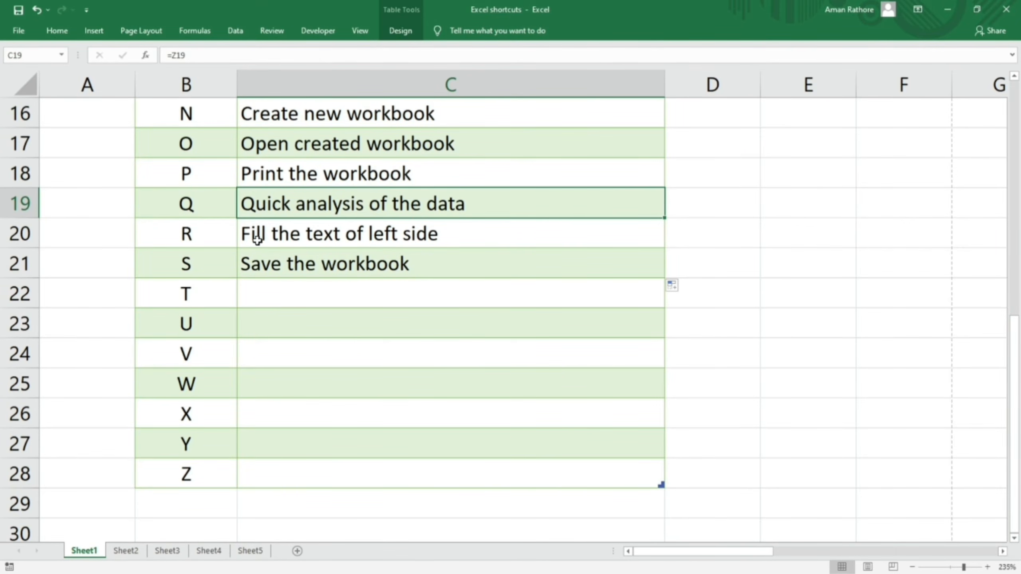
scroll(257, 240, up, 5)
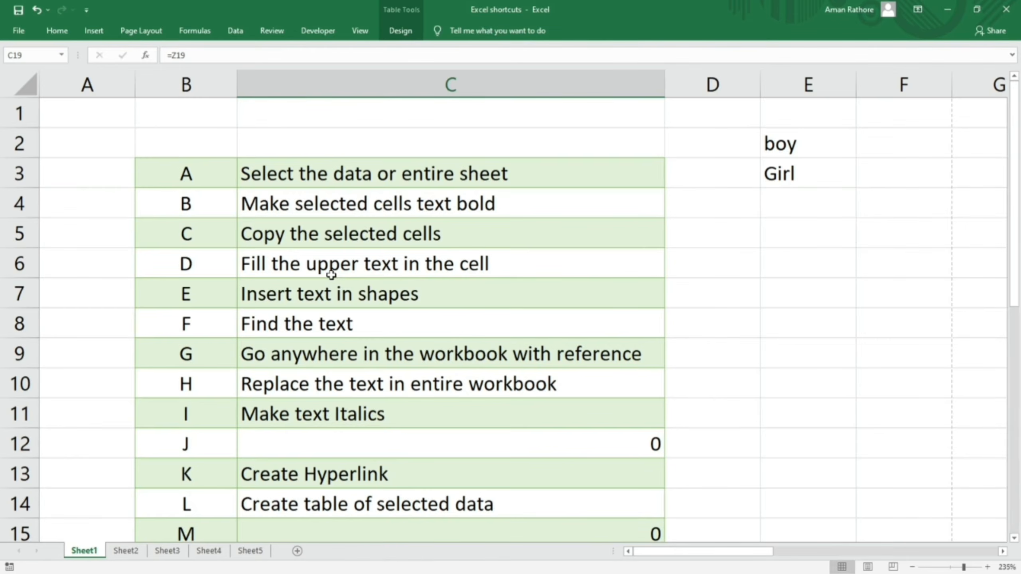
scroll(331, 275, down, 4)
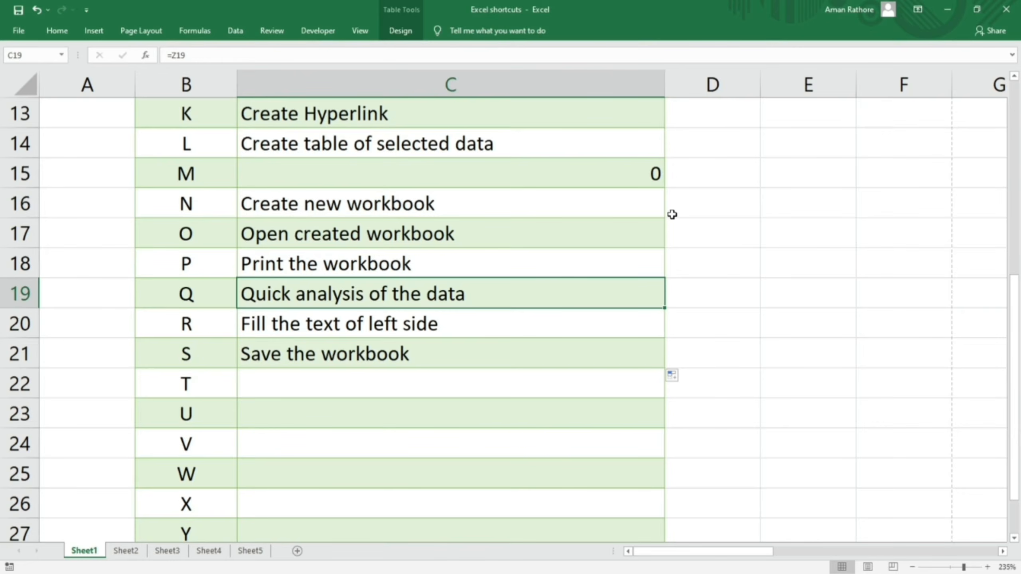
scroll(724, 194, up, 4)
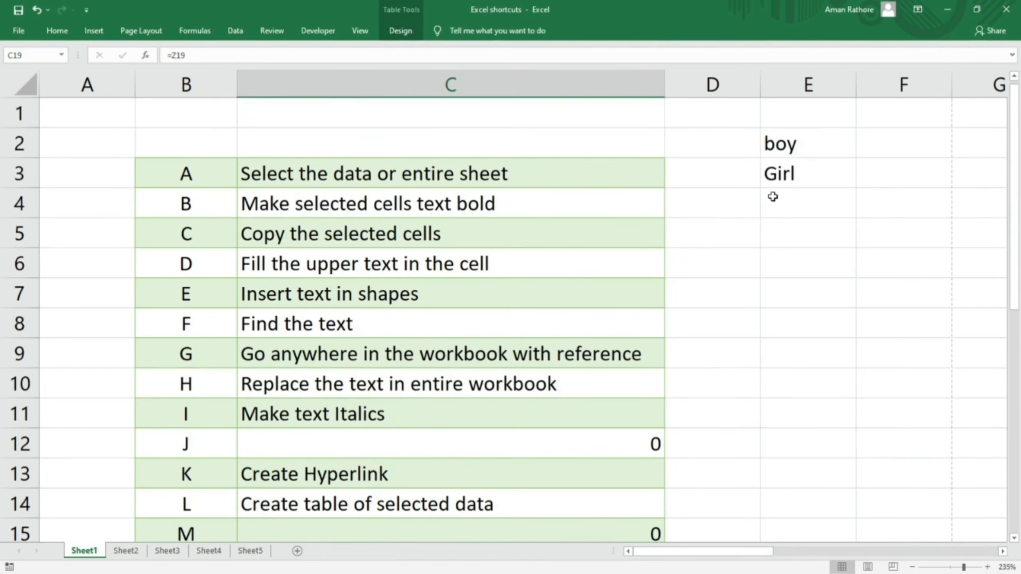
Step: Fill cells F3 and F2 with the text of the cells directly to their left in column E
click(871, 171)
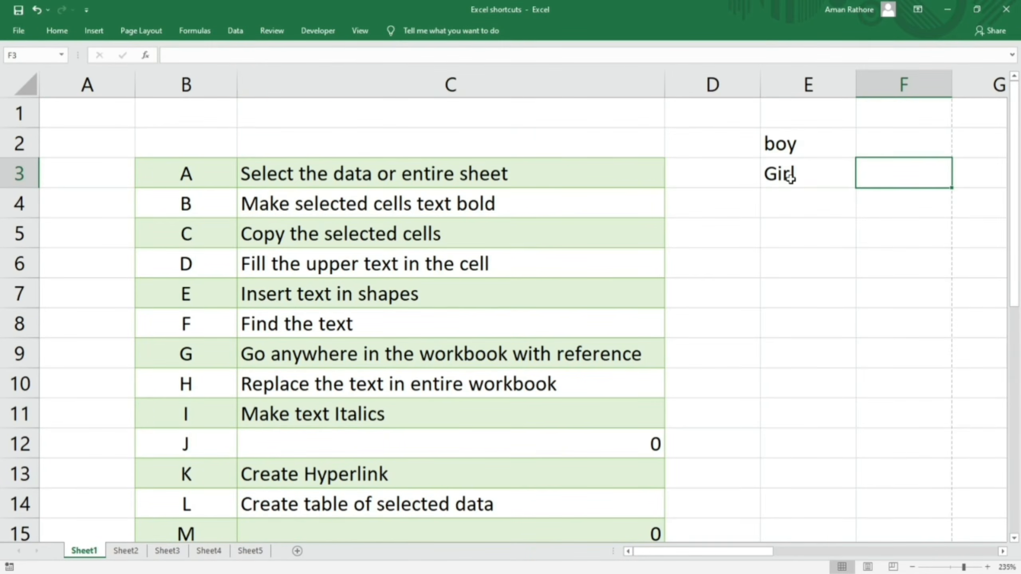
key(ctrl+r)
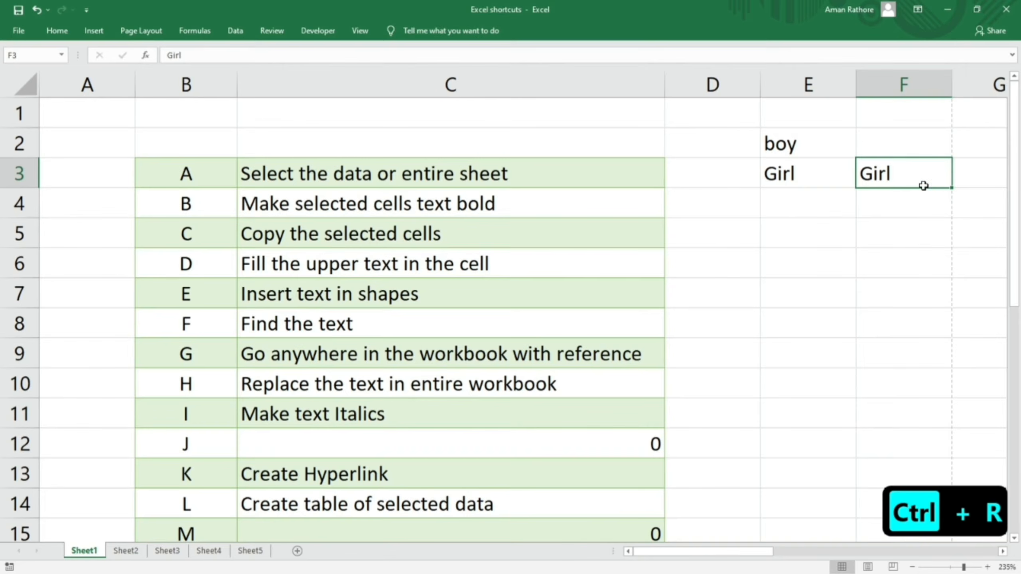
click(880, 140)
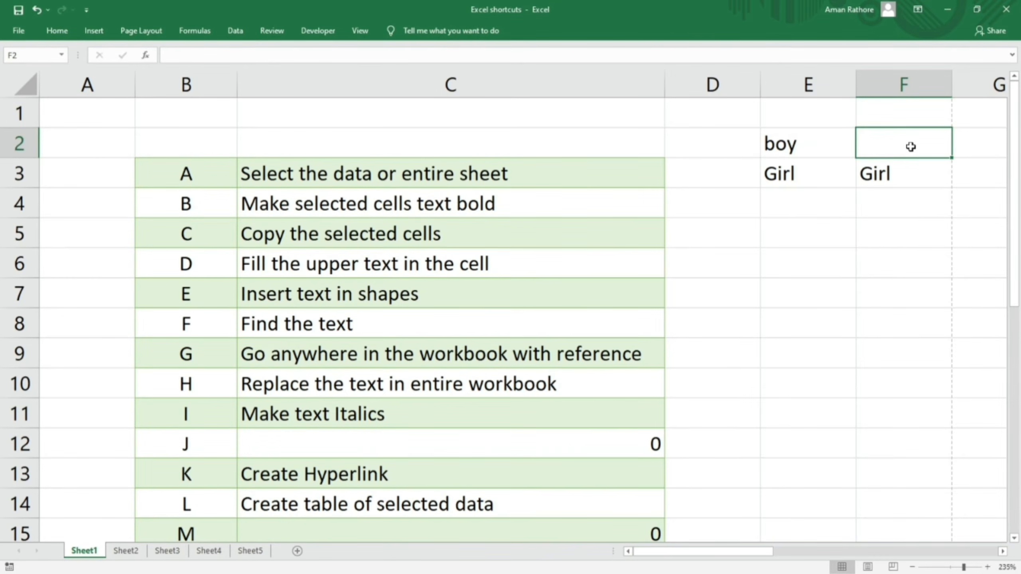
key(ctrl+r)
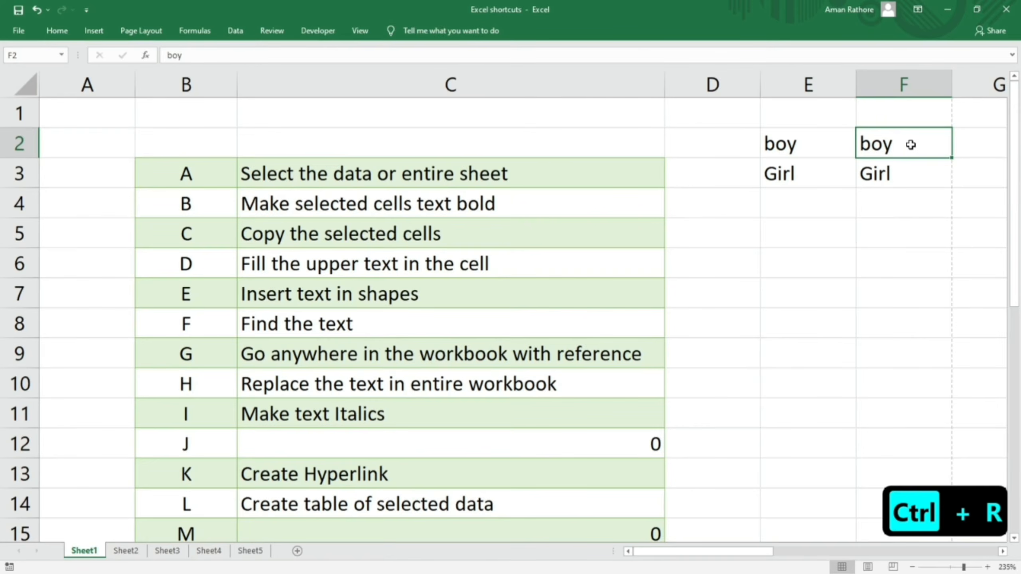
Step: Save the Excel shortcuts workbook under its existing name
scroll(500, 244, down, 3)
scroll(500, 245, down, 2)
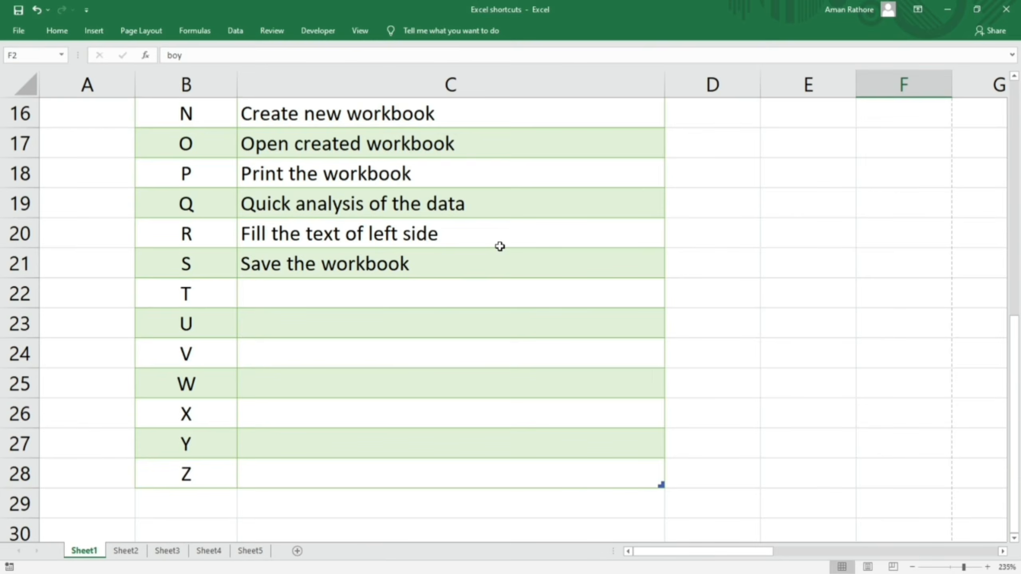
key(ctrl+s)
Step: Create a table from the boy/Girl data in E2:F3, without marking it as having headers
scroll(499, 246, down, 1)
click(557, 192)
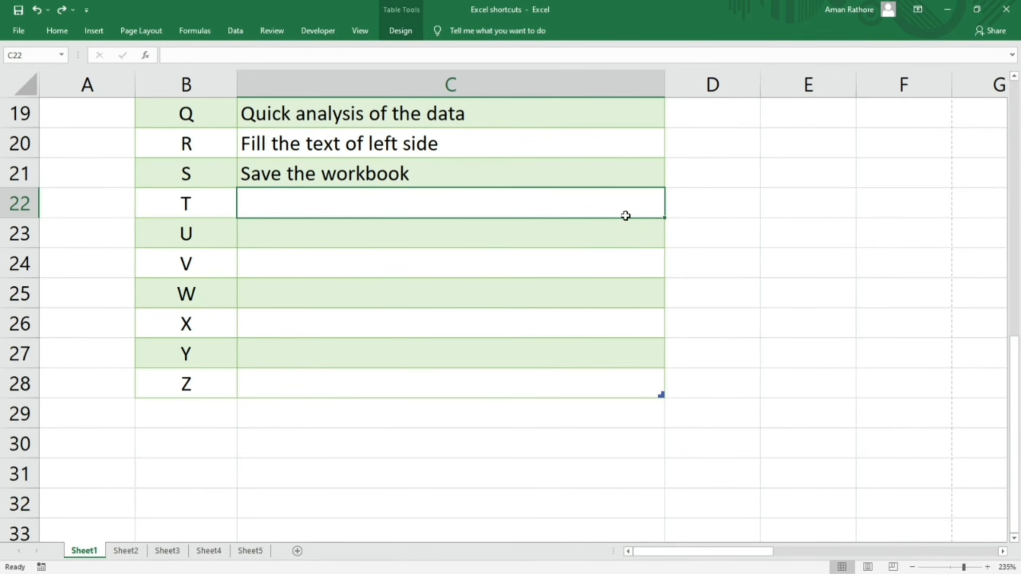
scroll(770, 198, up, 6)
click(816, 162)
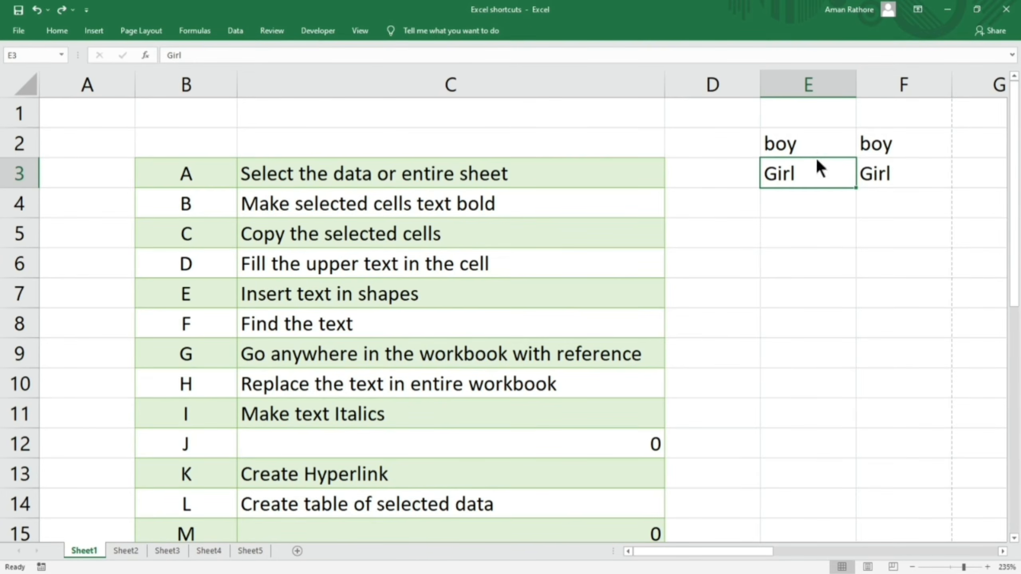
key(ctrl+t)
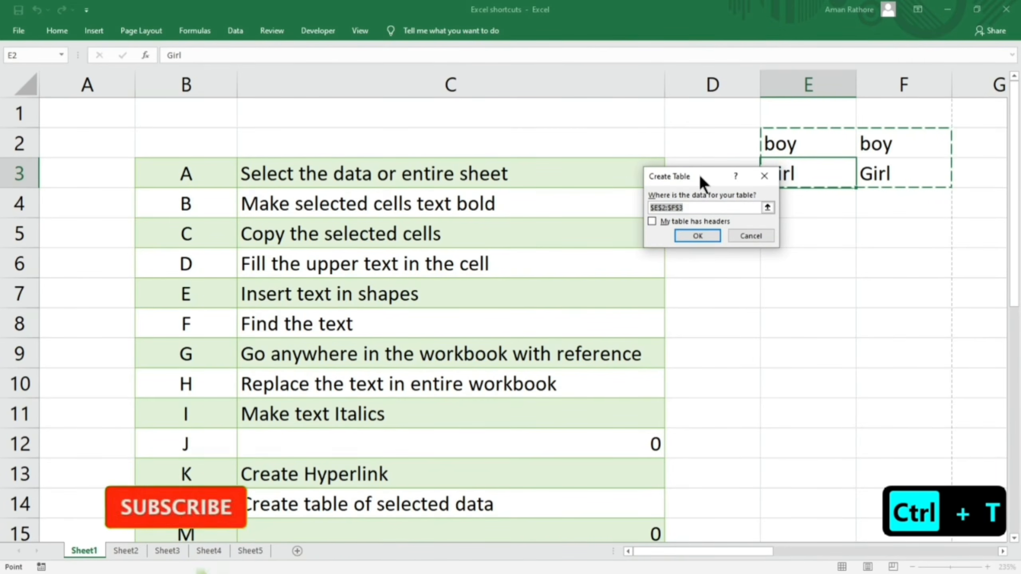
click(694, 238)
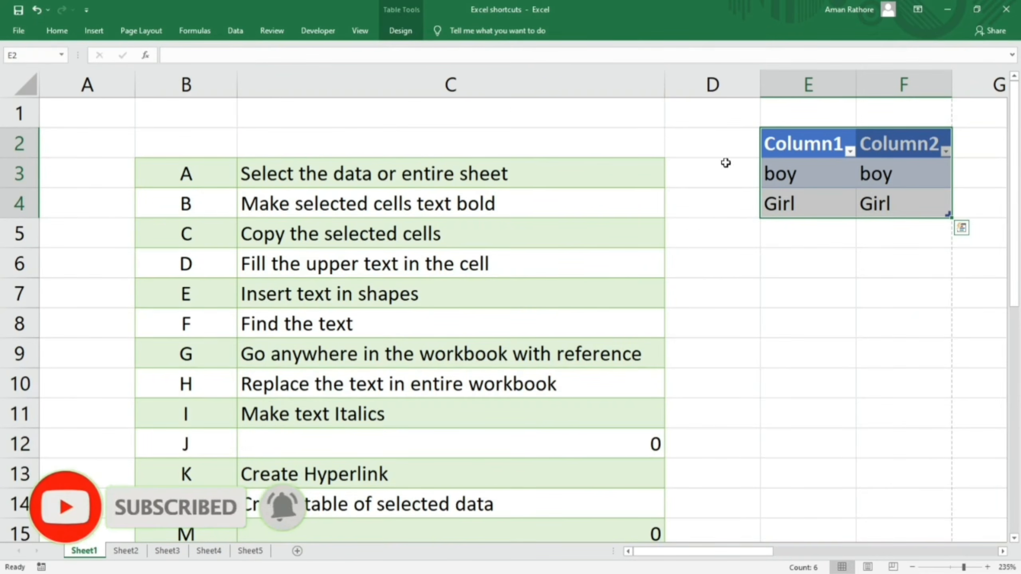
Step: Turn off the header row of the new boy/Girl table and deselect the table
click(399, 31)
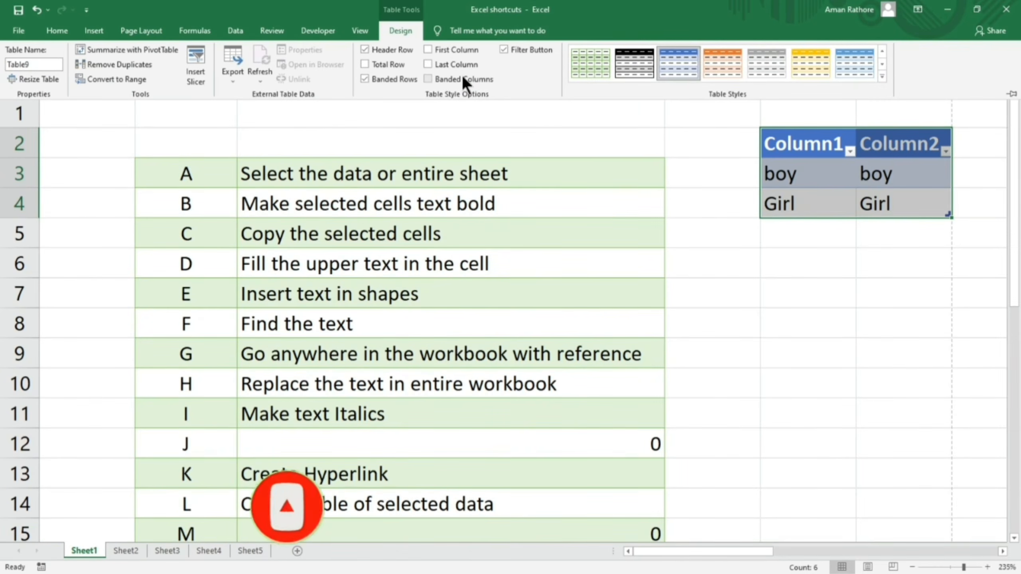
click(365, 49)
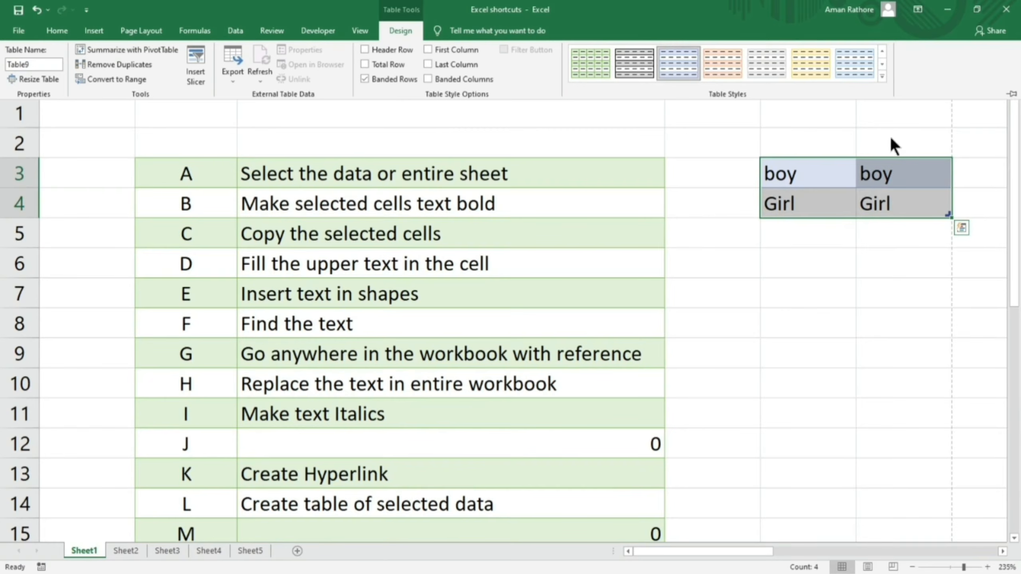
click(838, 272)
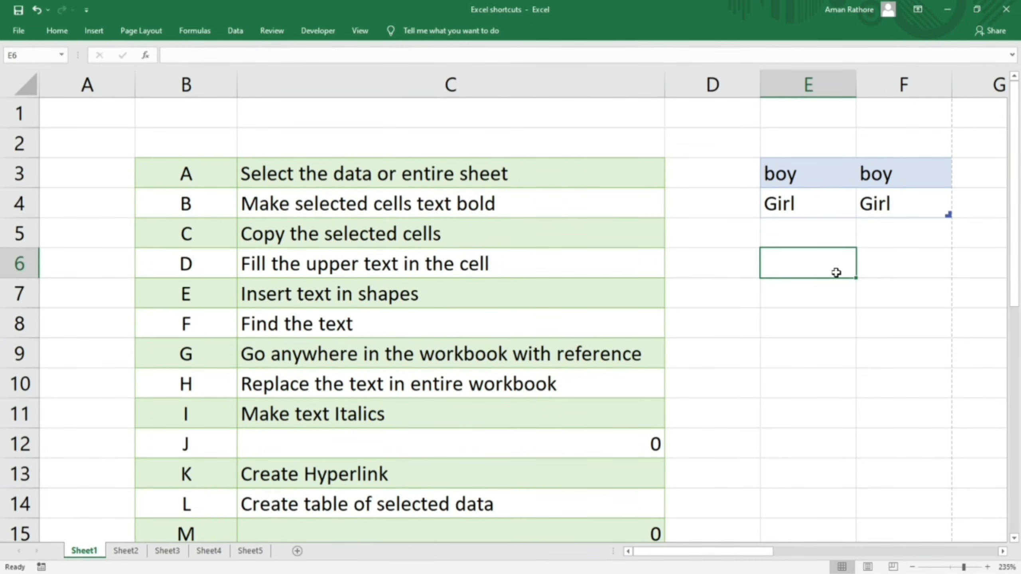
Step: Fill the description formula from cell C21 down through C28 for the letters T to Z
scroll(837, 272, down, 5)
click(372, 295)
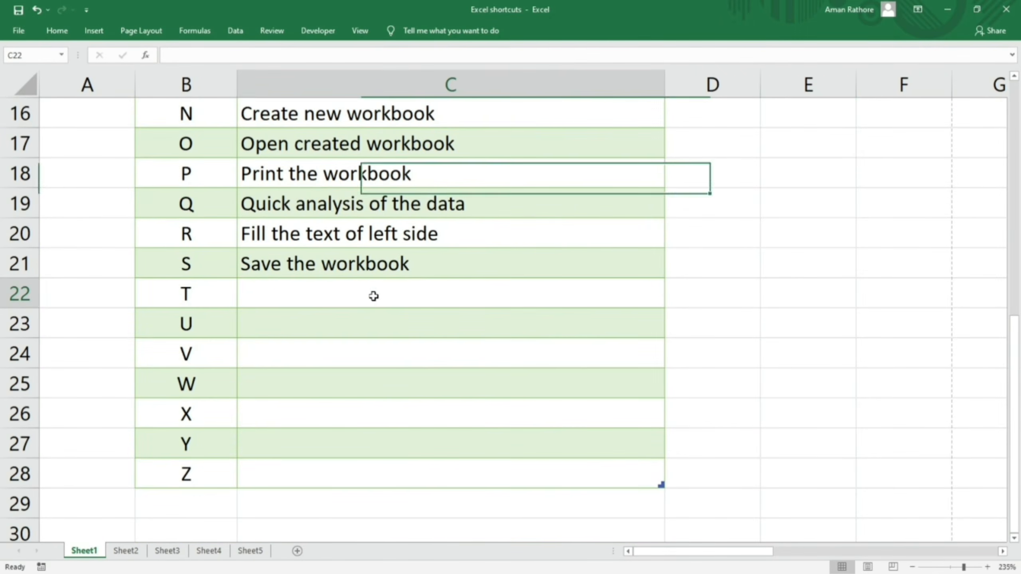
click(635, 263)
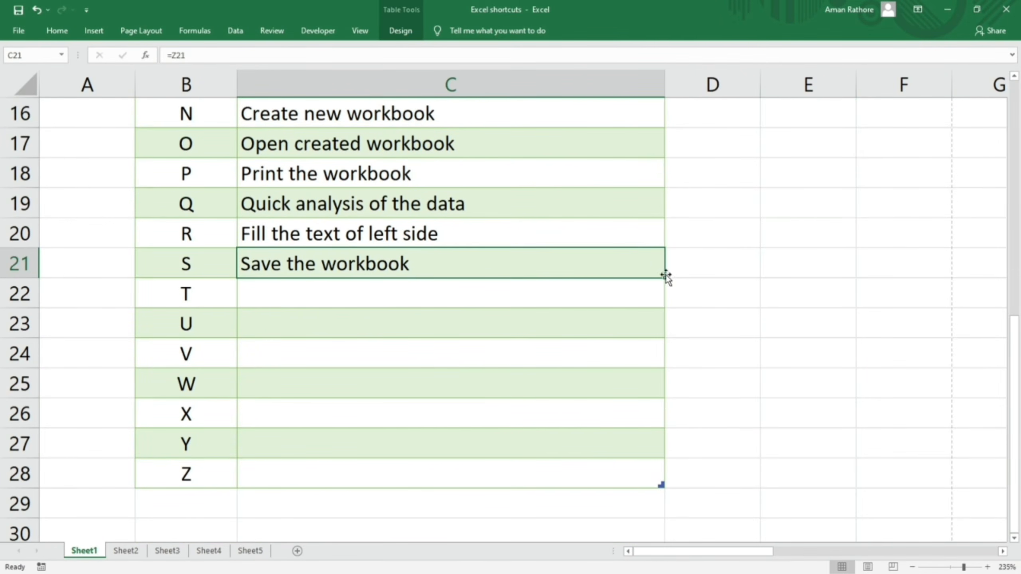
drag(665, 277, 640, 483)
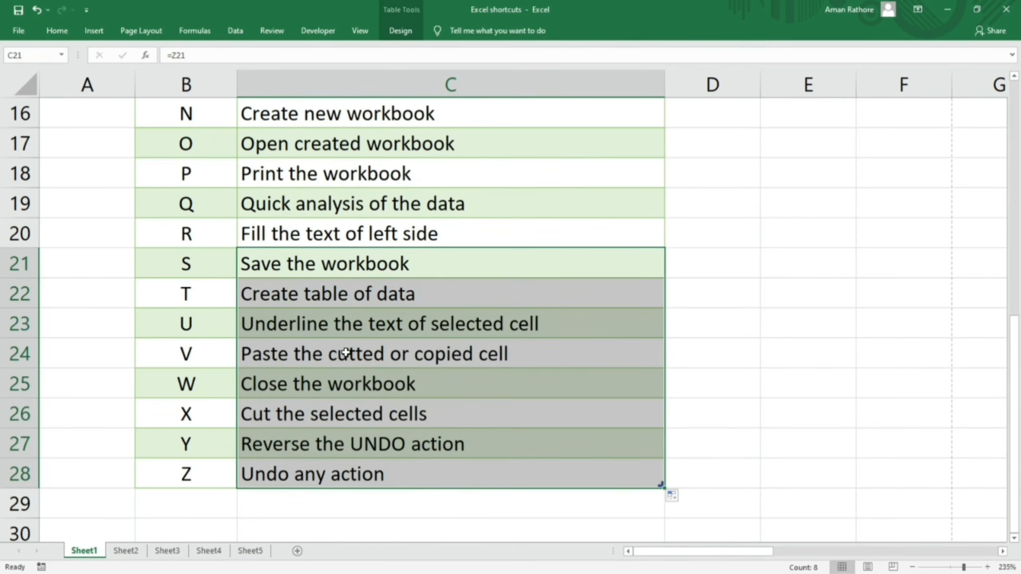
Step: Underline the description text in cell C23, and remove the underline again
click(268, 321)
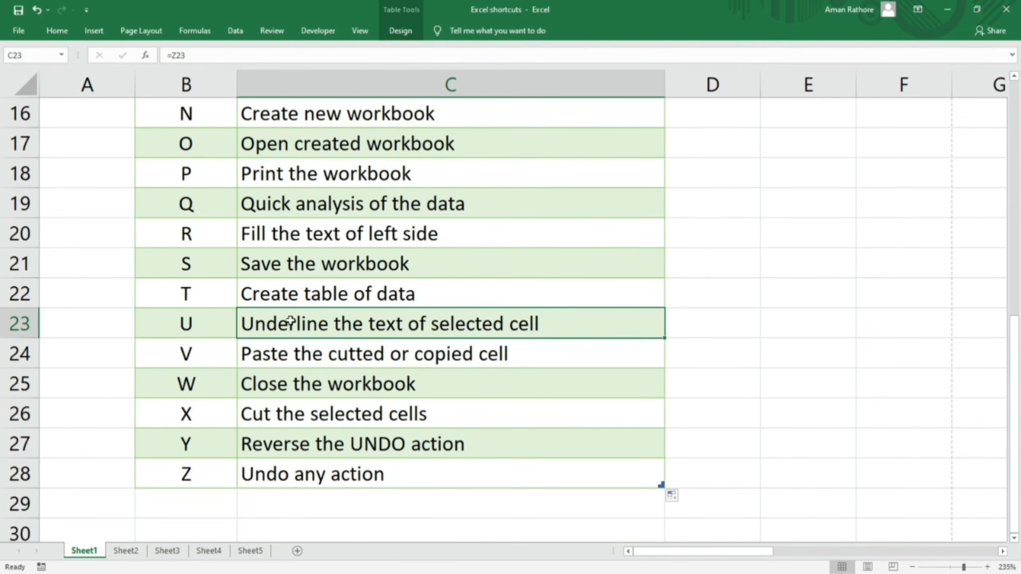
key(ctrl+u)
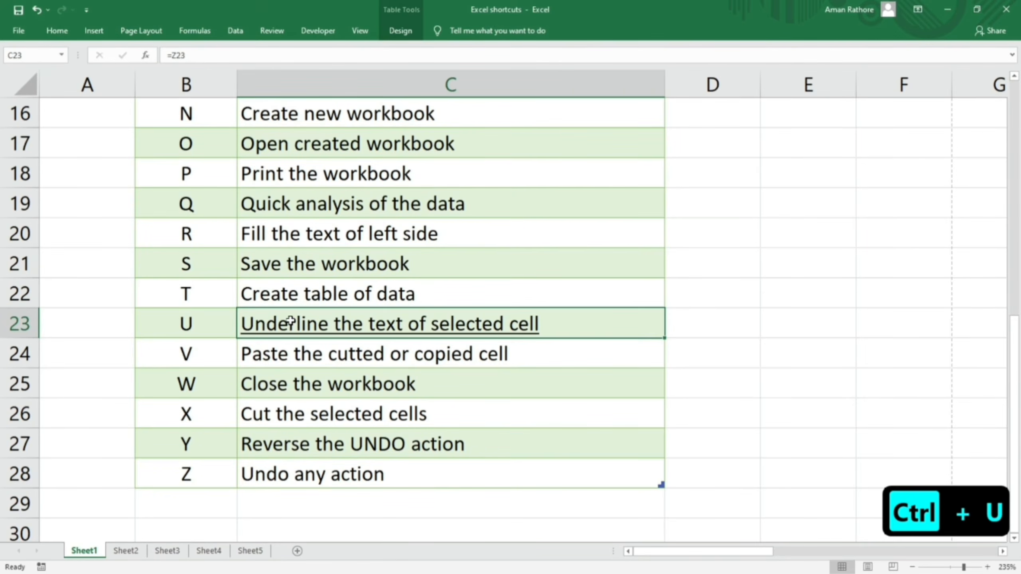
key(ctrl+u)
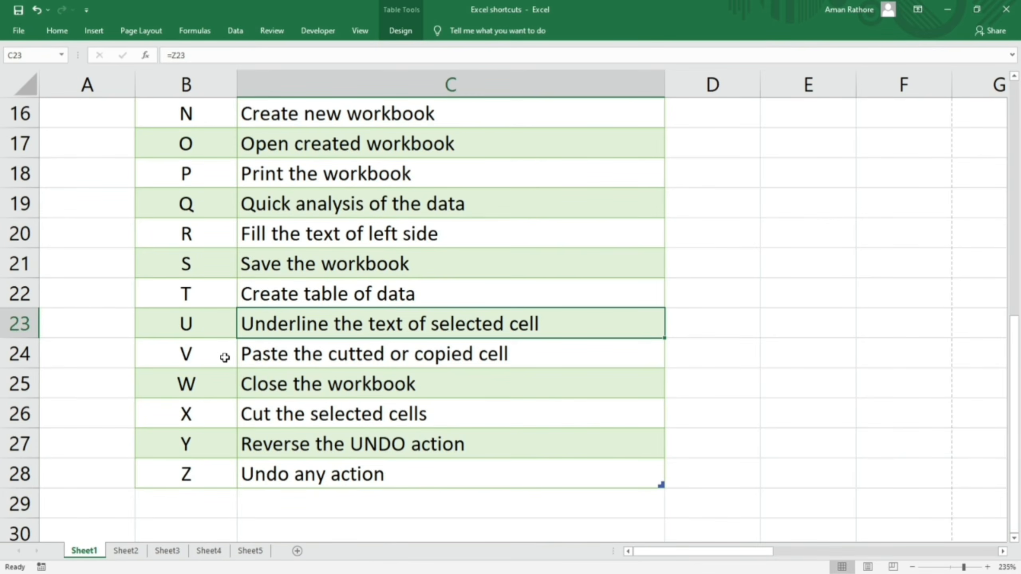
Step: Copy the boy cell E3 and paste it into cell E7
scroll(800, 241, up, 5)
click(828, 213)
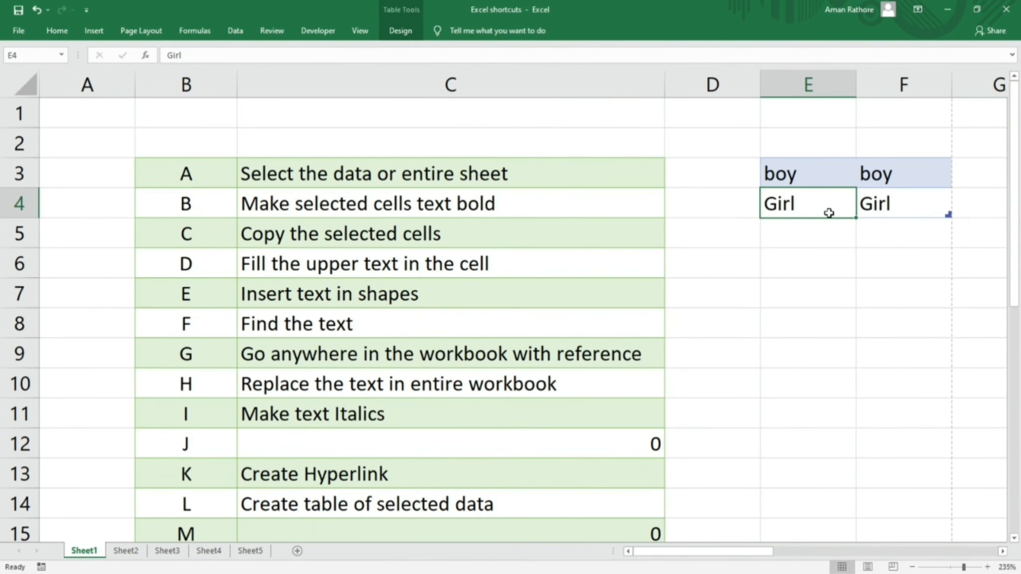
click(783, 180)
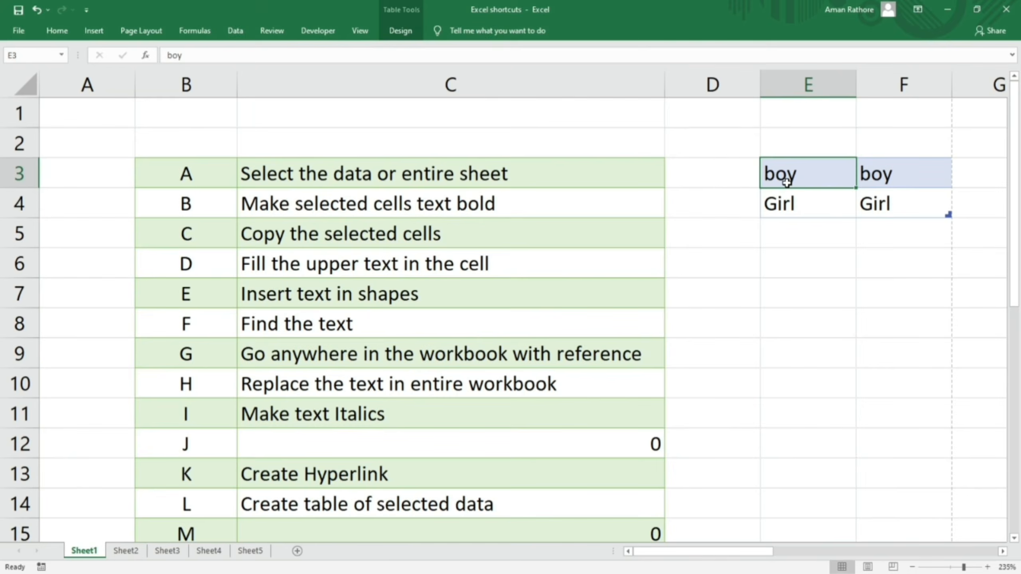
key(ctrl+c)
click(798, 300)
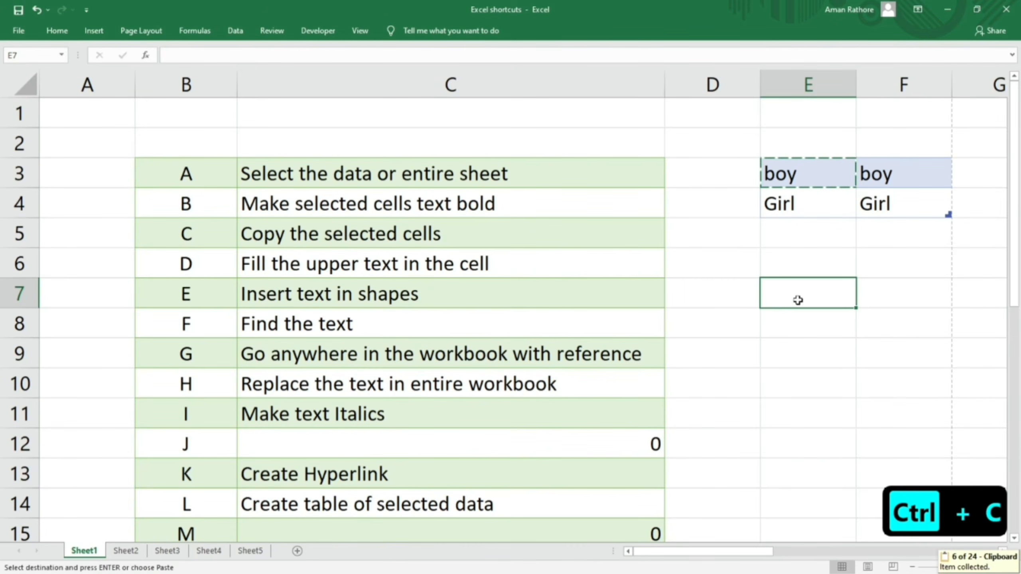
key(ctrl+v)
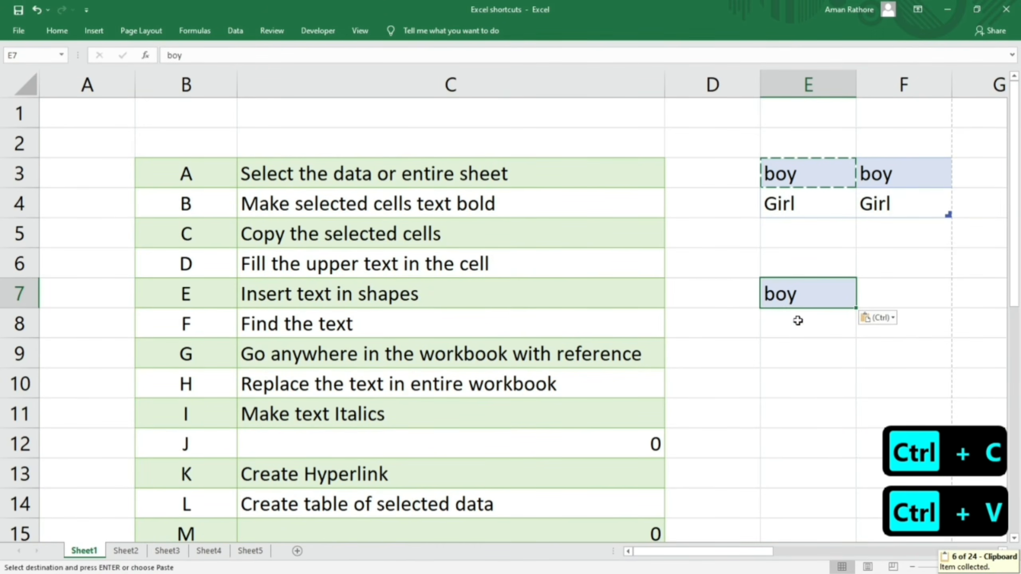
click(791, 341)
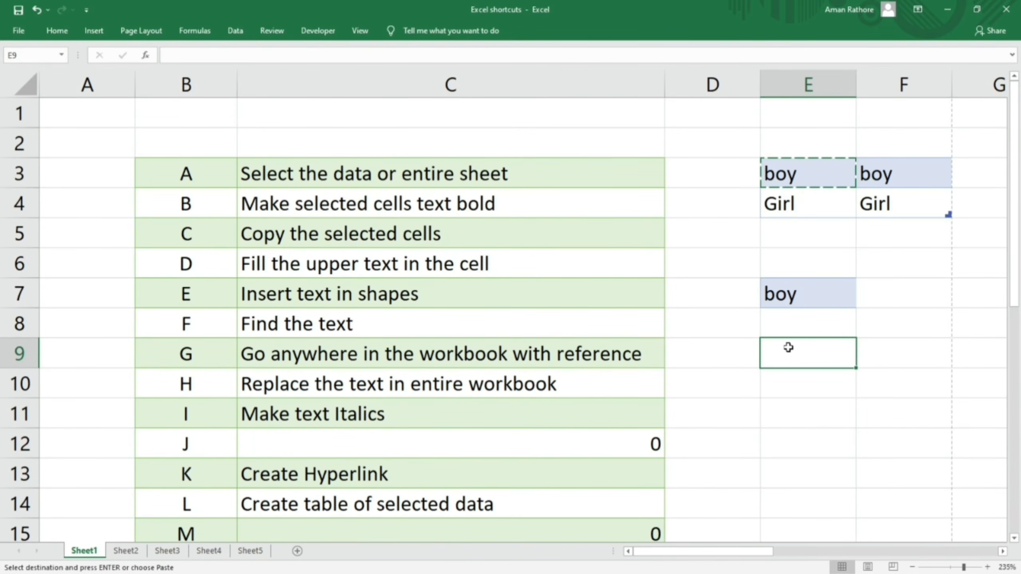
Step: Try to close the workbook, and cancel at the save prompt to keep it open
scroll(788, 347, down, 6)
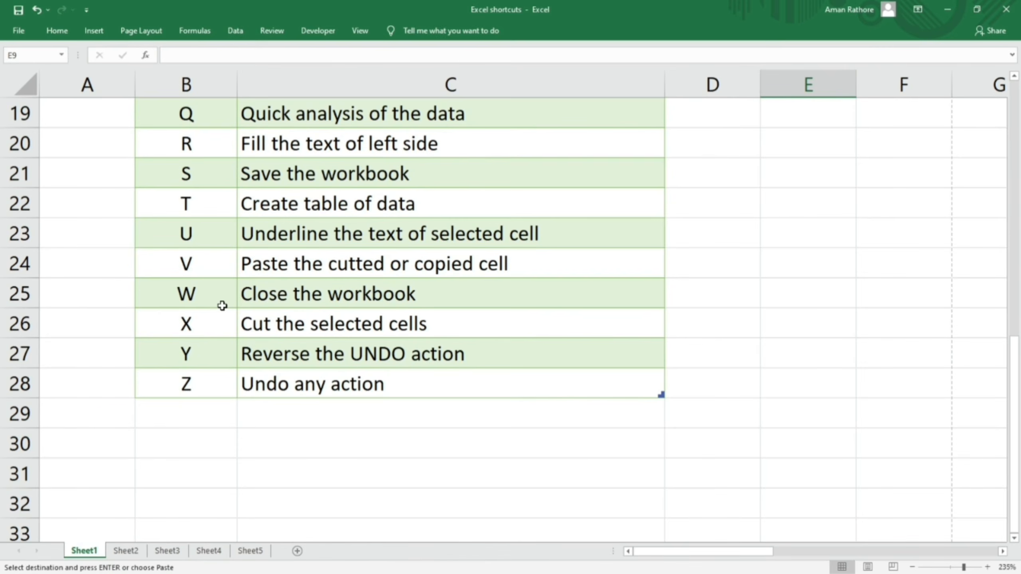
key(ctrl+w)
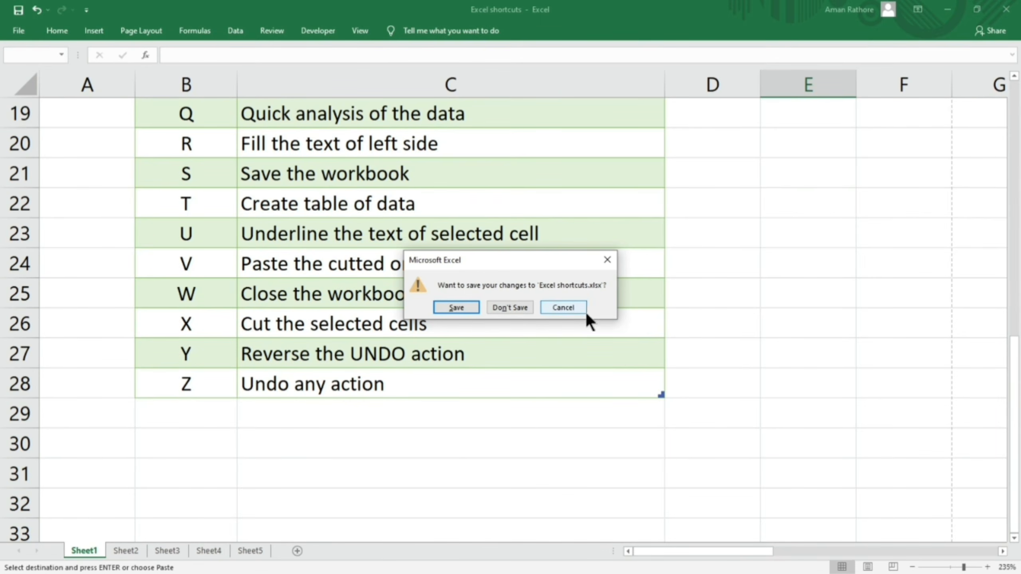
click(572, 306)
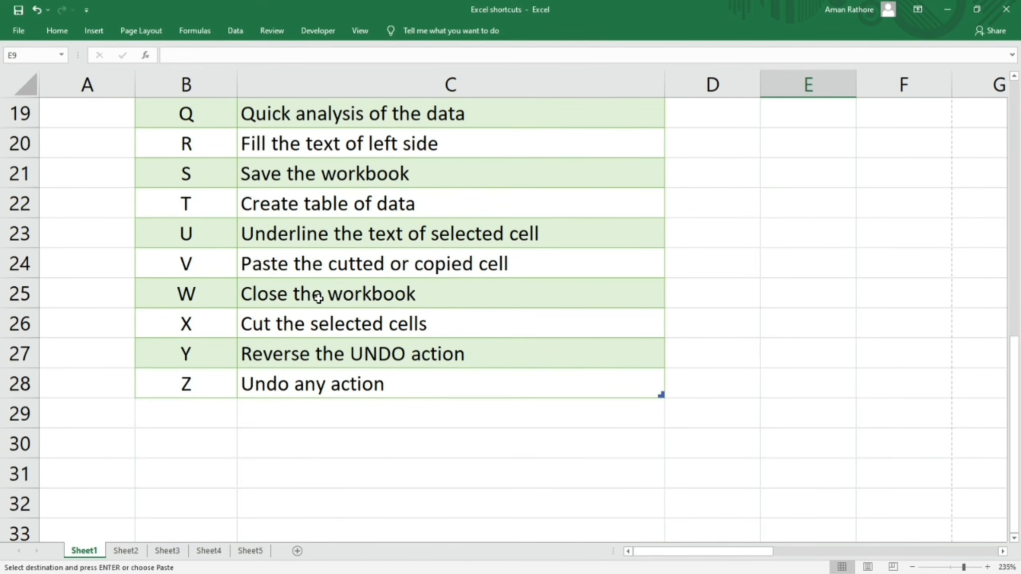
Step: Cut the letter W from B25 and paste it into E23, and move it back to B25 the same way
click(197, 297)
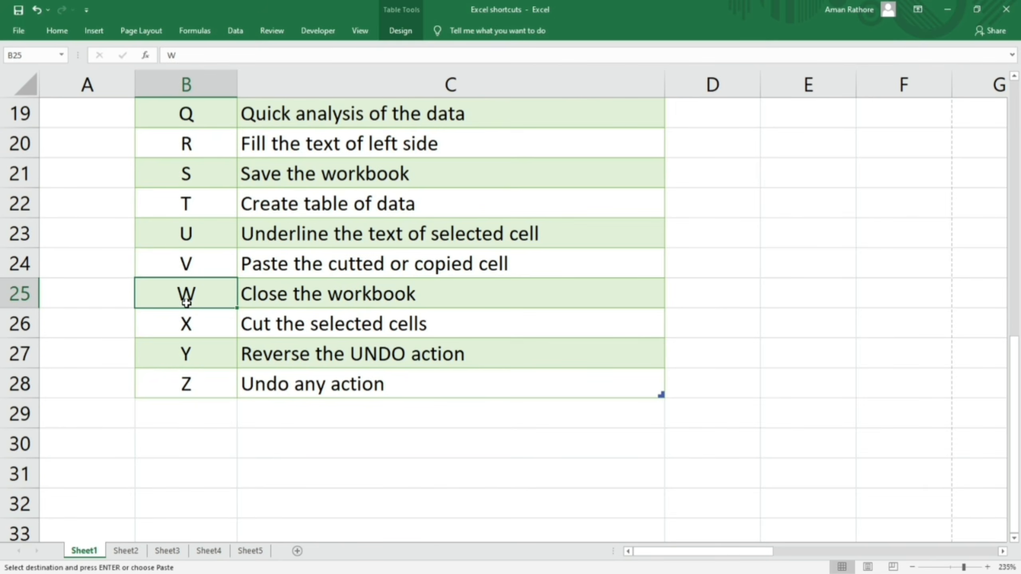
key(ctrl+x)
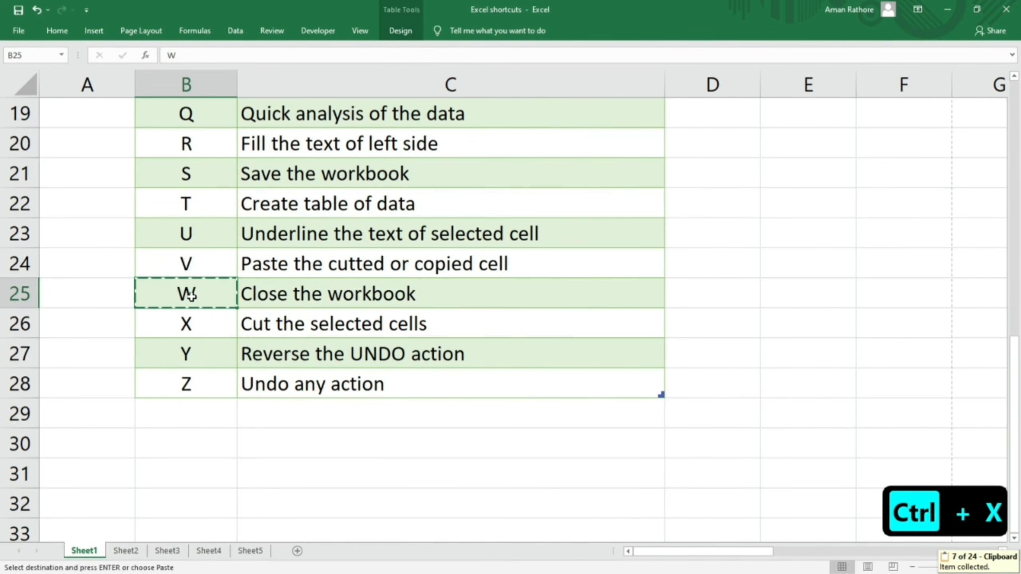
click(805, 235)
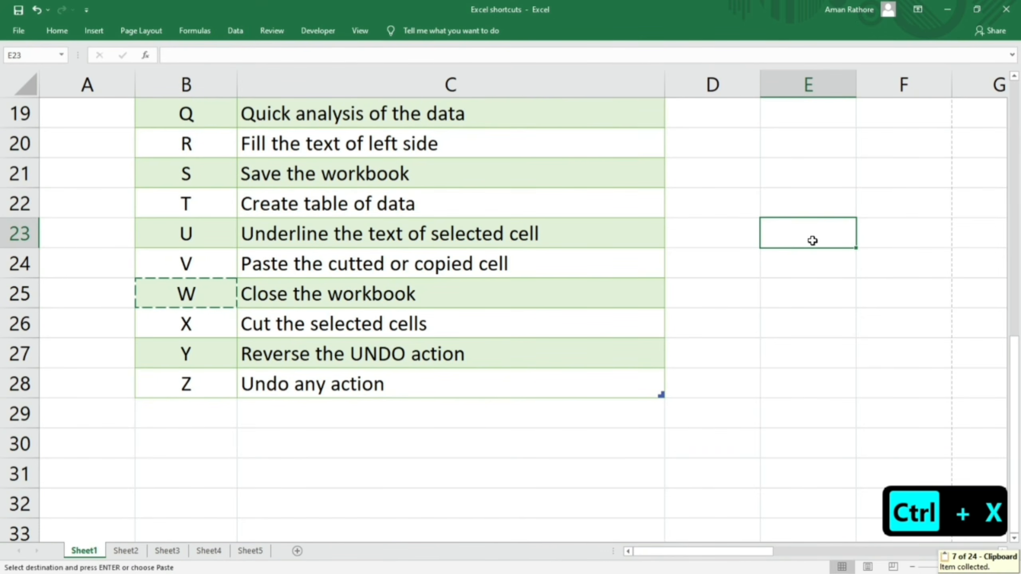
key(ctrl+v)
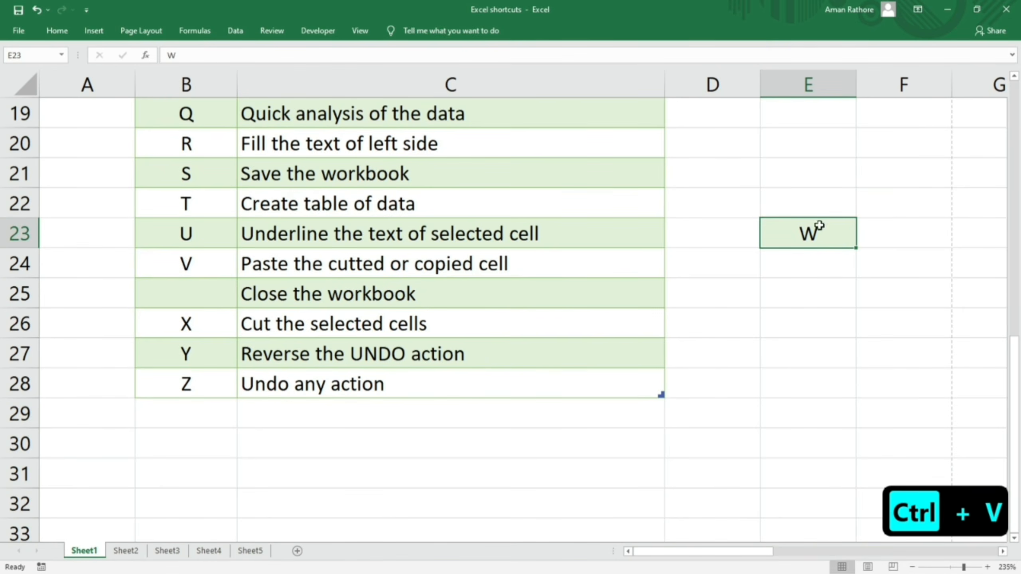
key(ctrl+x)
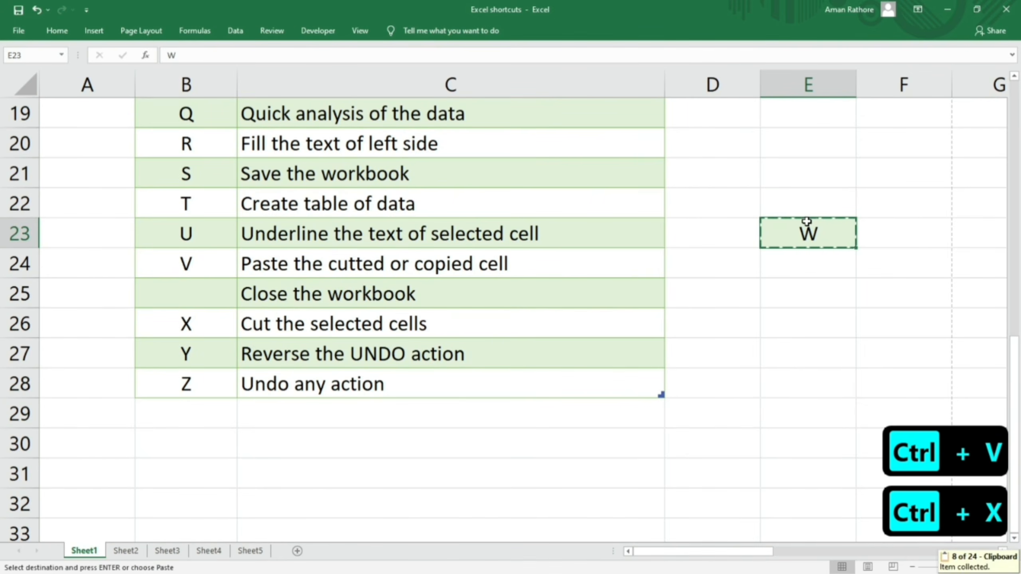
click(173, 296)
key(ctrl+v)
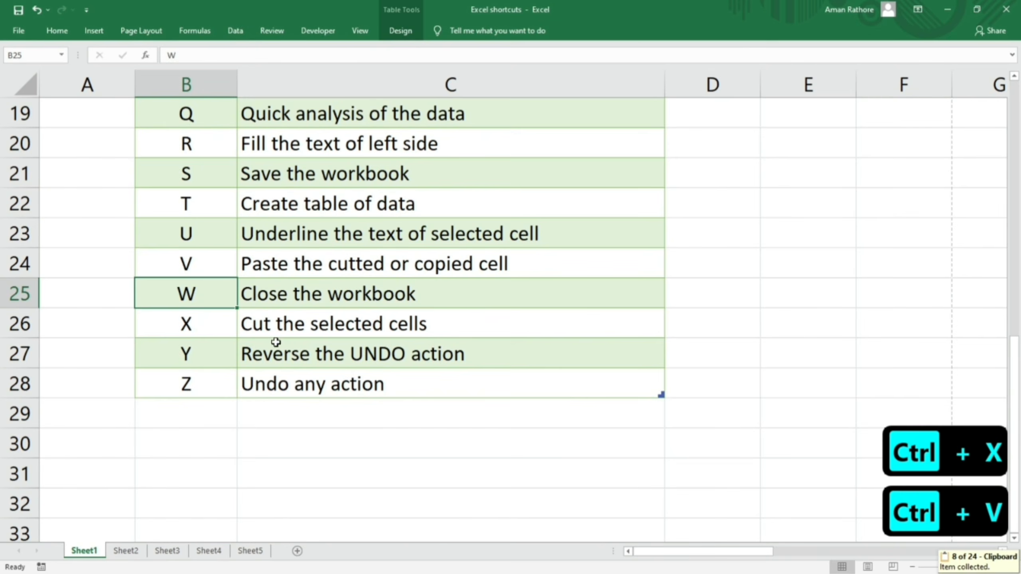
Step: Undo the last paste of W into B25, and redo it
click(197, 431)
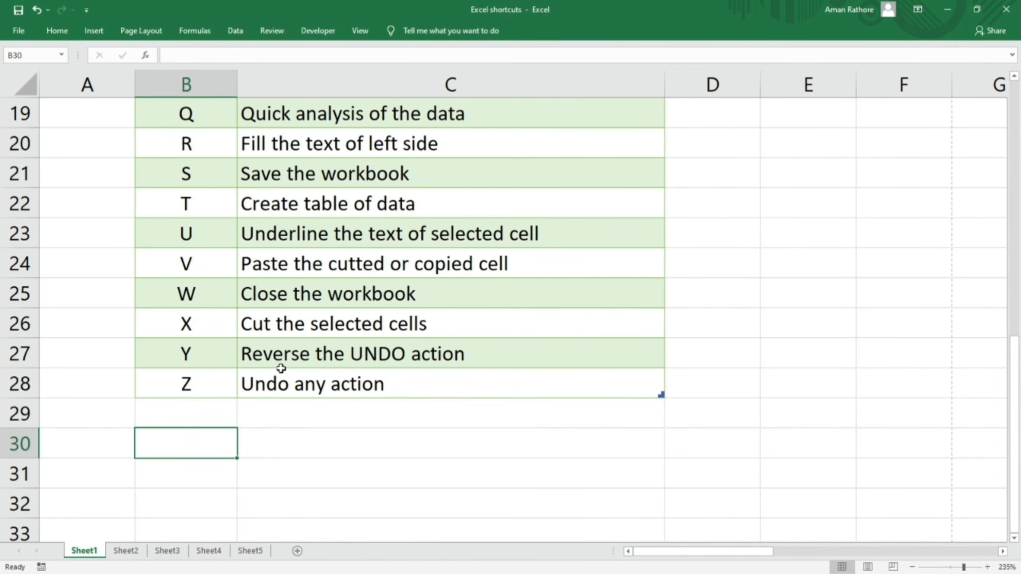
key(ctrl+z)
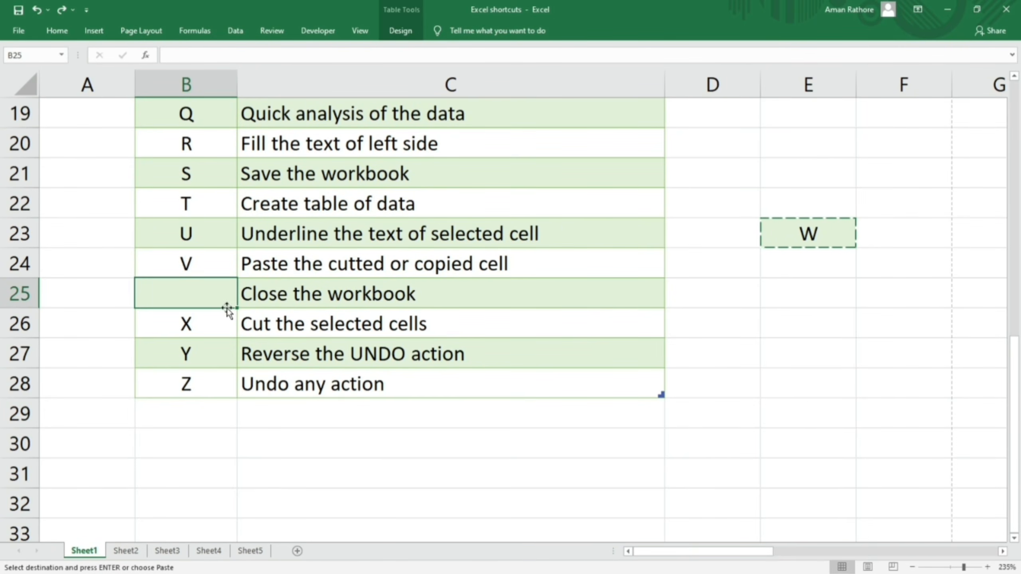
key(ctrl+y)
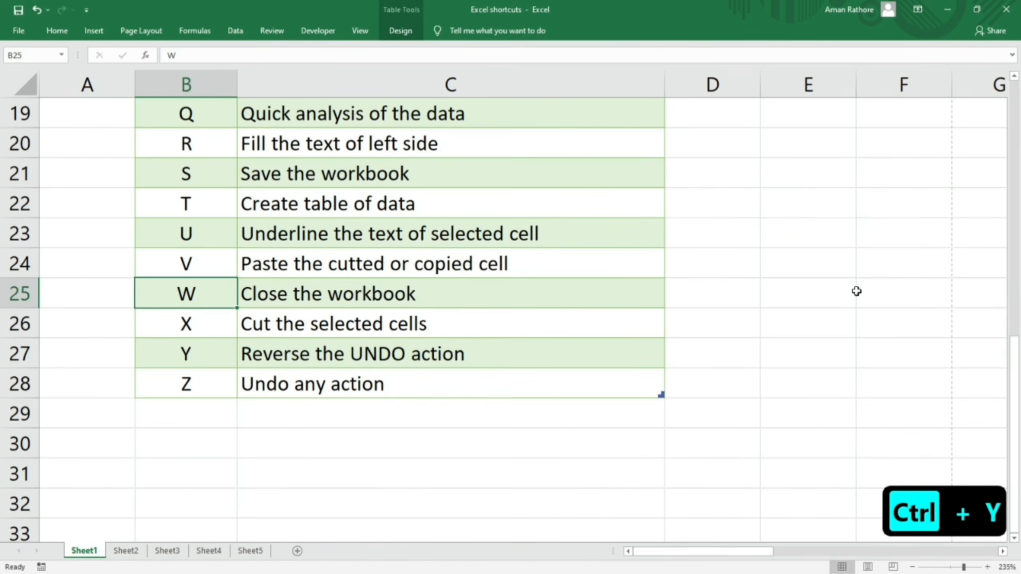